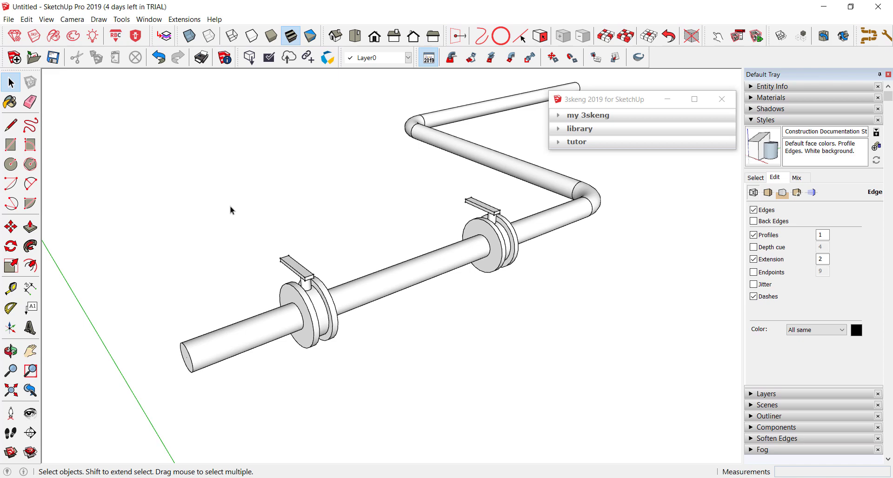
Move the left butterfly valve to a new spot along the pipe with the 3skeng move tool
{"action": "scroll", "coordinate": [230, 206], "scroll_direction": "down", "scroll_amount": 2}
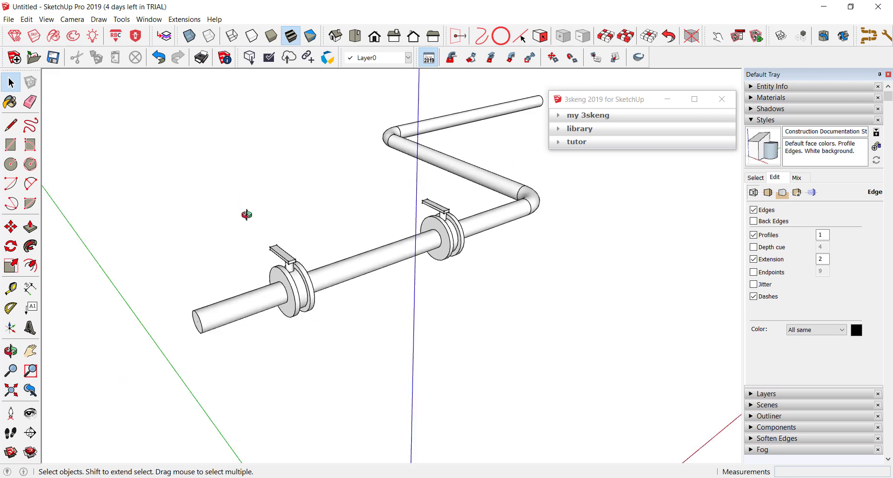
{"action": "left_click", "coordinate": [553, 57]}
{"action": "scroll", "coordinate": [295, 212], "scroll_direction": "down", "scroll_amount": 1}
{"action": "scroll", "coordinate": [278, 229], "scroll_direction": "up", "scroll_amount": 1}
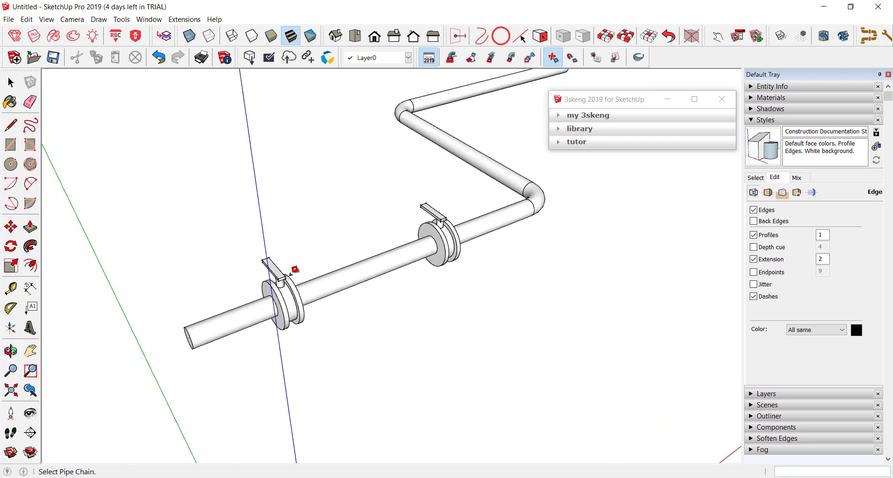
{"action": "left_click", "coordinate": [293, 280]}
{"action": "left_click", "coordinate": [292, 284]}
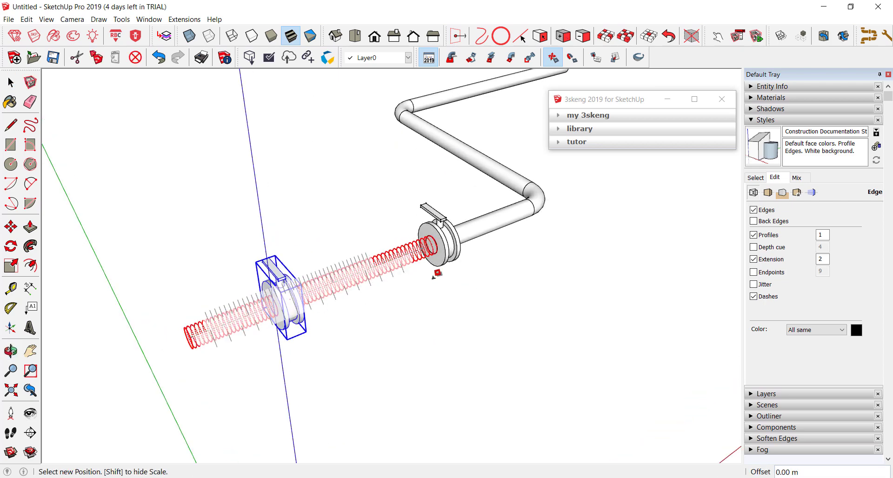
{"action": "middle_click_drag", "start_coordinate": [434, 273], "coordinate": [362, 264]}
{"action": "left_click", "coordinate": [362, 264]}
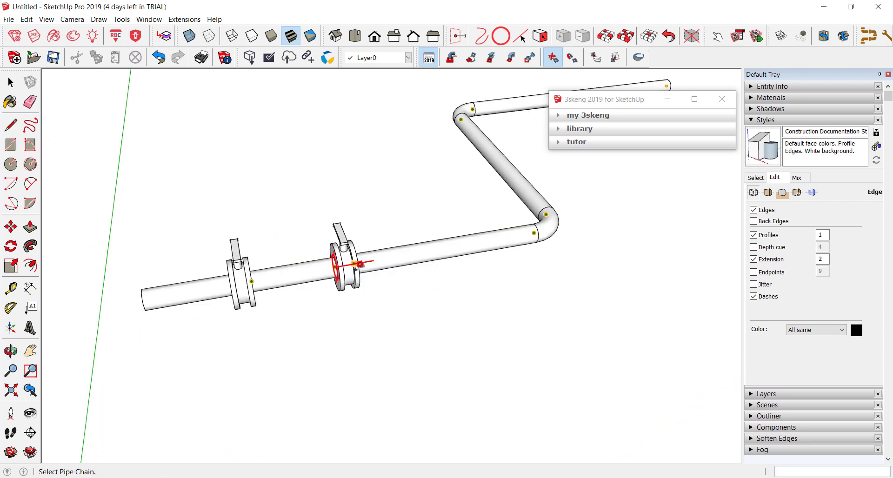
Slide the valve farther along the straight pipe toward its open end
{"action": "left_click", "coordinate": [346, 260]}
{"action": "left_click", "coordinate": [353, 270]}
{"action": "left_click", "coordinate": [367, 281]}
{"action": "middle_click_drag", "start_coordinate": [367, 281], "coordinate": [240, 249]}
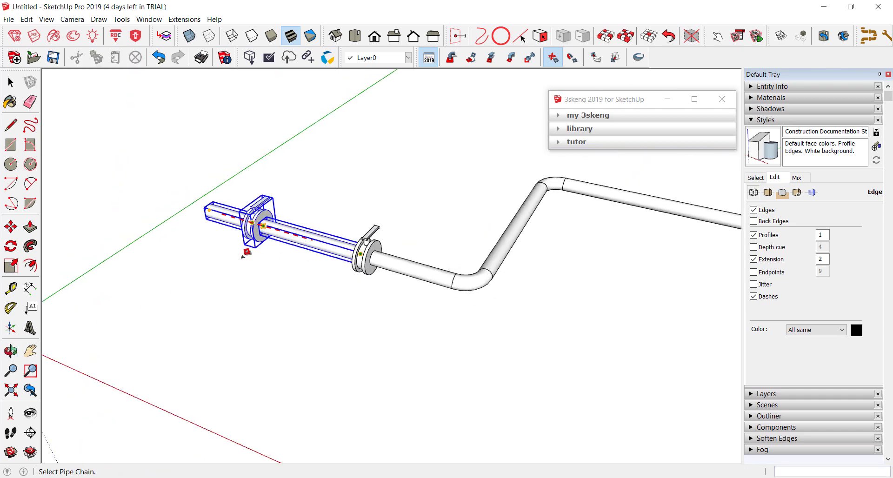
{"action": "left_click", "coordinate": [31, 307]}
Add "BUTTERFLY VALVE 6"" leader labels to the left and right valves on the pipe
{"action": "left_click", "coordinate": [247, 253]}
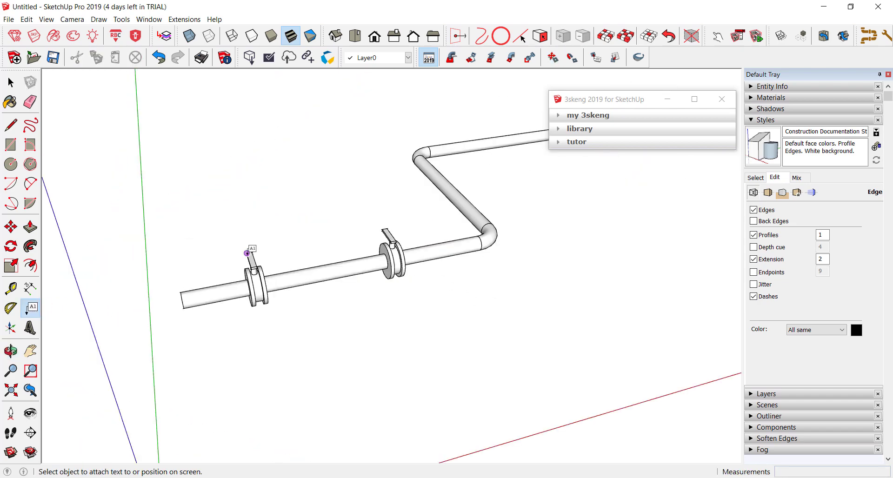
{"action": "left_click", "coordinate": [209, 246]}
{"action": "left_click", "coordinate": [387, 230]}
{"action": "left_click", "coordinate": [345, 207]}
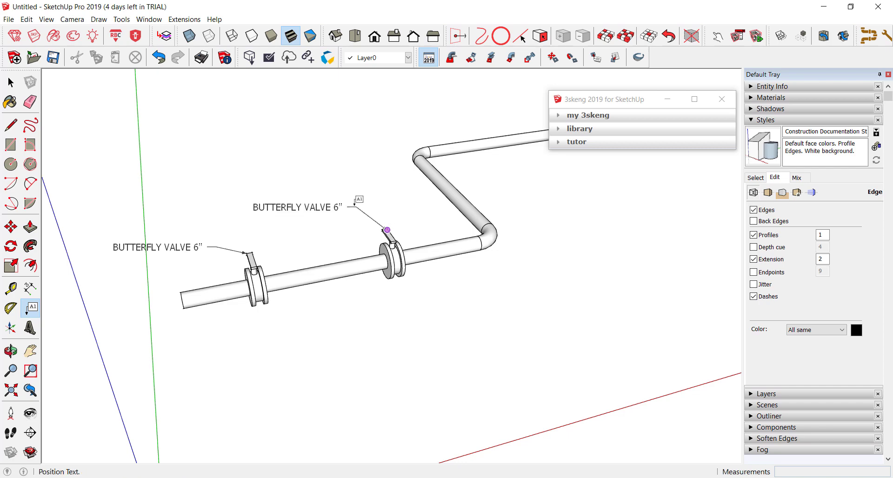
{"action": "mouse_move", "coordinate": [343, 193]}
{"action": "middle_mouse_down"}
{"action": "mouse_move", "coordinate": [310, 277]}
{"action": "mouse_move", "coordinate": [337, 225]}
{"action": "mouse_move", "coordinate": [303, 234]}
{"action": "mouse_move", "coordinate": [342, 275]}
{"action": "middle_mouse_up"}
{"action": "key", "text": "space"}
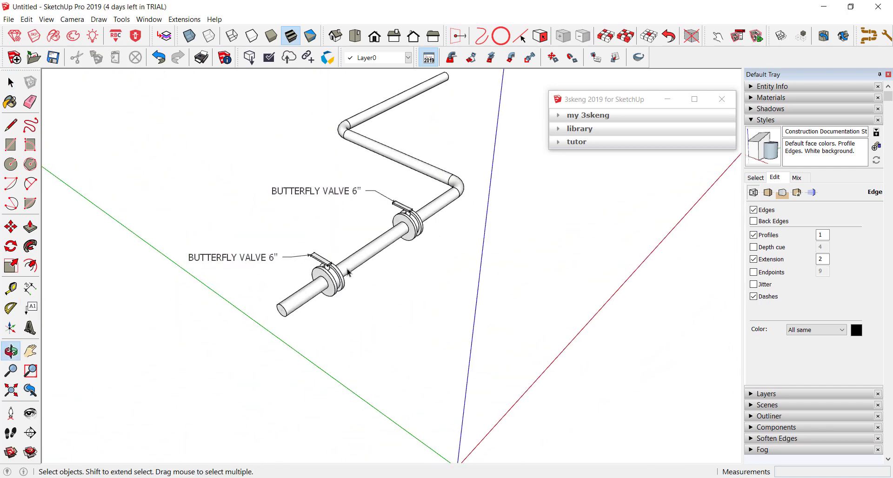
{"action": "scroll", "coordinate": [342, 276], "scroll_direction": "up", "scroll_amount": 3}
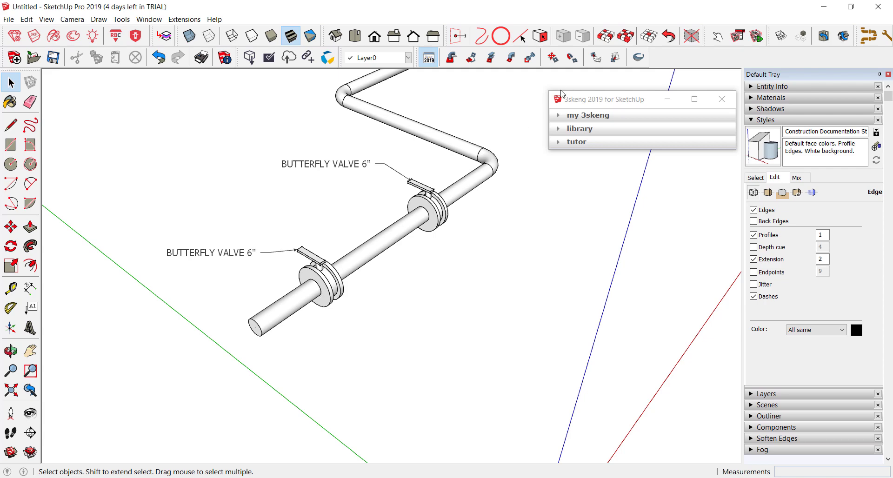
{"action": "left_click", "coordinate": [555, 58]}
{"action": "scroll", "coordinate": [335, 329], "scroll_direction": "down", "scroll_amount": 1}
{"action": "left_click", "coordinate": [295, 326]}
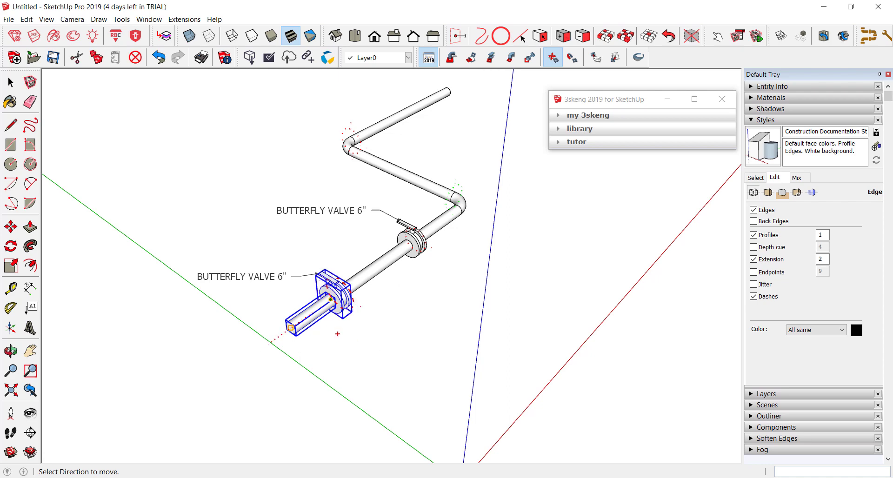
{"action": "left_click_drag", "start_coordinate": [337, 334], "coordinate": [450, 421]}
{"action": "left_click_drag", "start_coordinate": [313, 303], "coordinate": [127, 206]}
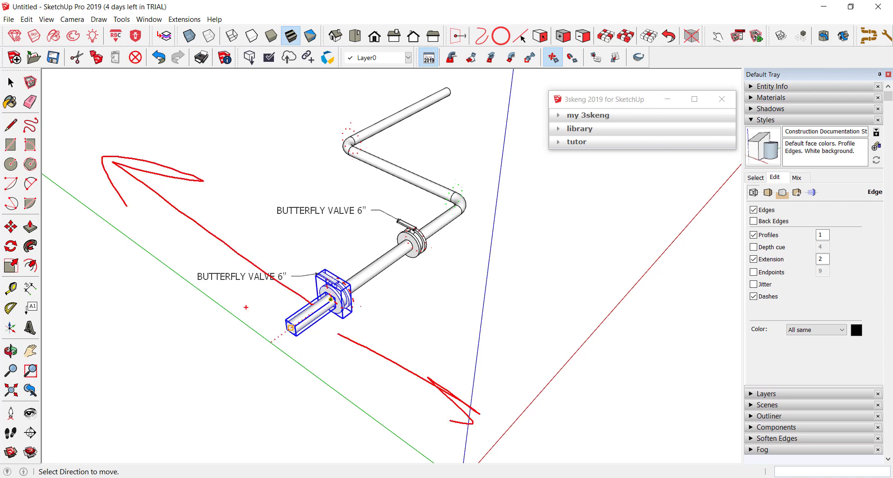
{"action": "left_click_drag", "start_coordinate": [312, 259], "coordinate": [305, 241]}
{"action": "left_click_drag", "start_coordinate": [411, 214], "coordinate": [418, 220]}
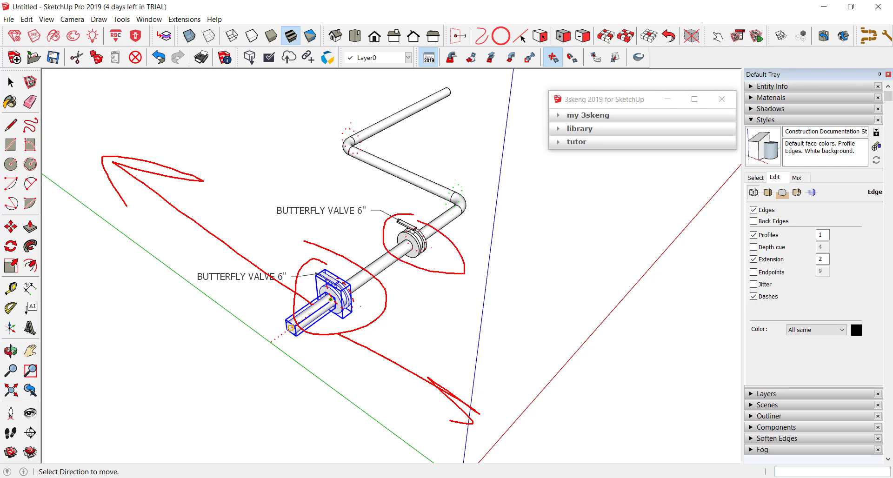
{"action": "mouse_move", "coordinate": [358, 209]}
{"action": "left_mouse_down"}
{"action": "mouse_move", "coordinate": [232, 117]}
{"action": "mouse_move", "coordinate": [256, 141]}
{"action": "left_mouse_up"}
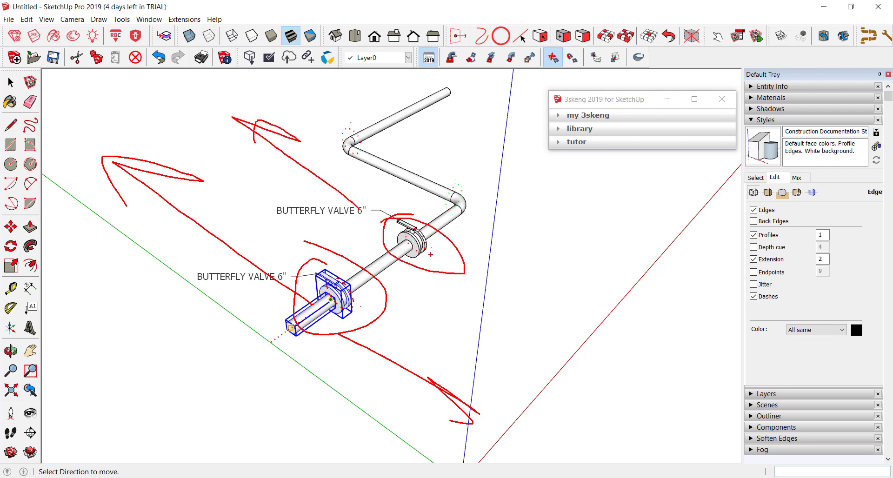
{"action": "left_click_drag", "start_coordinate": [430, 254], "coordinate": [520, 308]}
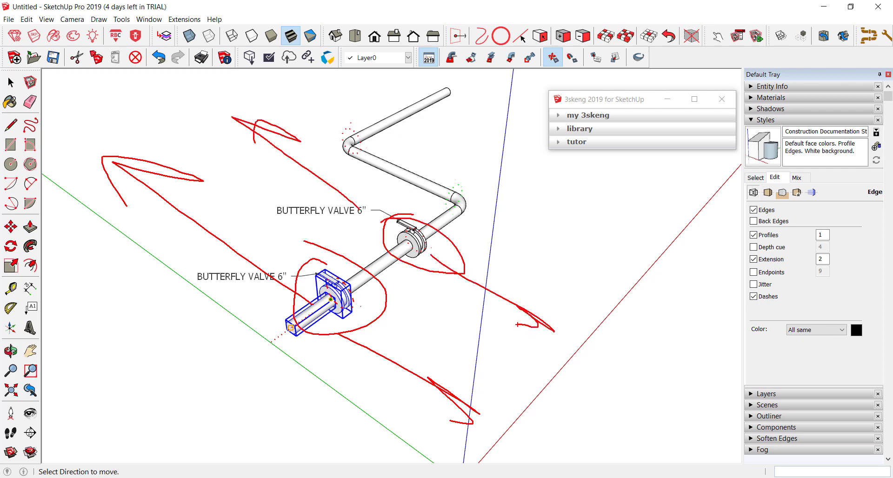
{"action": "key", "text": "space"}
{"action": "left_click", "coordinate": [403, 329]}
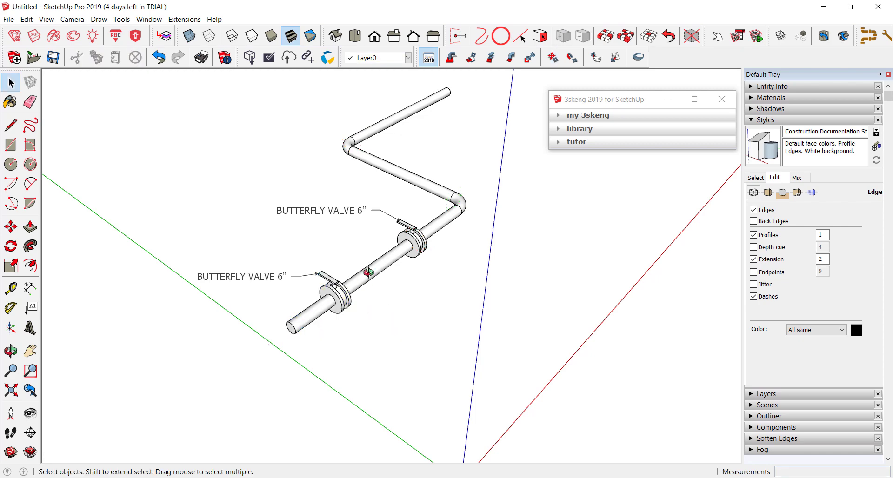
{"action": "middle_click_drag", "start_coordinate": [368, 273], "coordinate": [399, 272]}
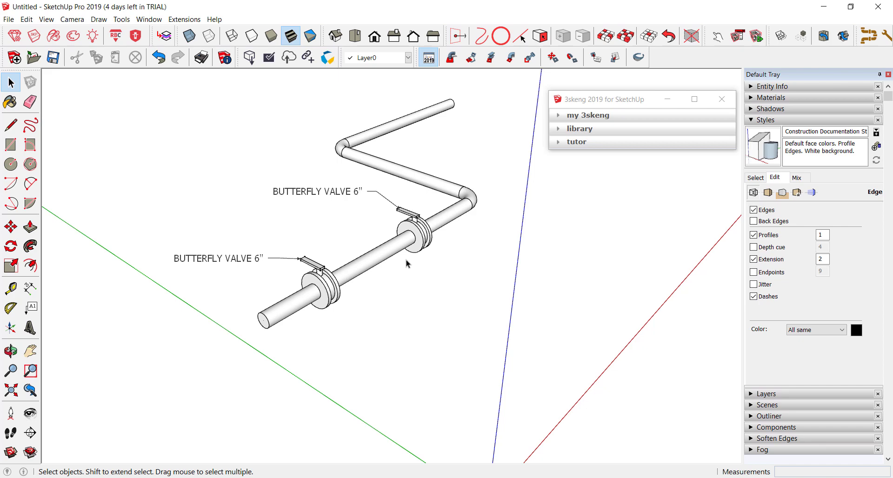
Copy the upper valve off the pipe to a spot beside the run
{"action": "left_click", "coordinate": [408, 234]}
{"action": "key", "text": "m"}
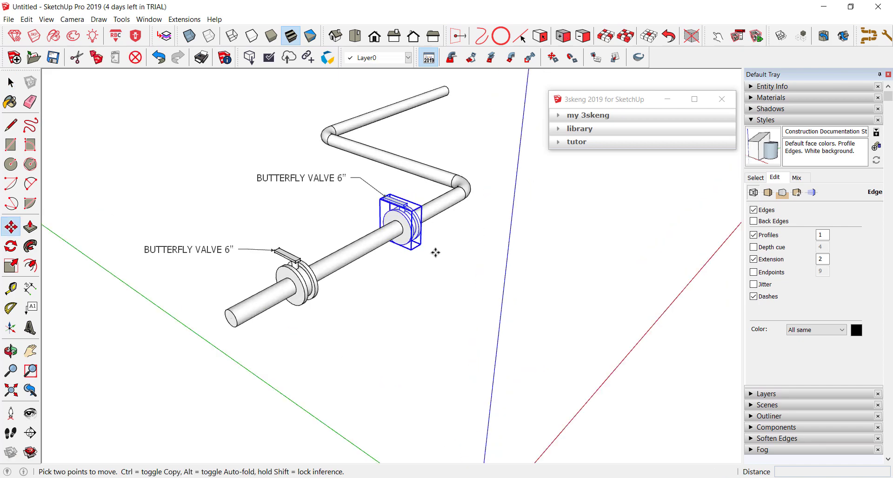
{"action": "left_click", "coordinate": [435, 252], "text": "ctrl"}
{"action": "left_click", "coordinate": [584, 309]}
{"action": "scroll", "coordinate": [587, 305], "scroll_direction": "up", "scroll_amount": 3}
{"action": "key", "text": "space"}
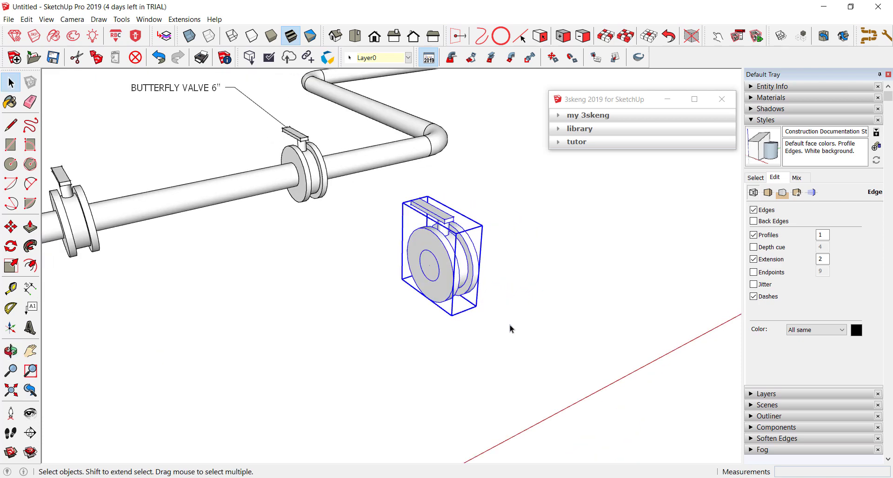
Make the detached valve copy a unique component
{"action": "scroll", "coordinate": [440, 284], "scroll_direction": "up", "scroll_amount": 1}
{"action": "scroll", "coordinate": [460, 291], "scroll_direction": "up", "scroll_amount": 1}
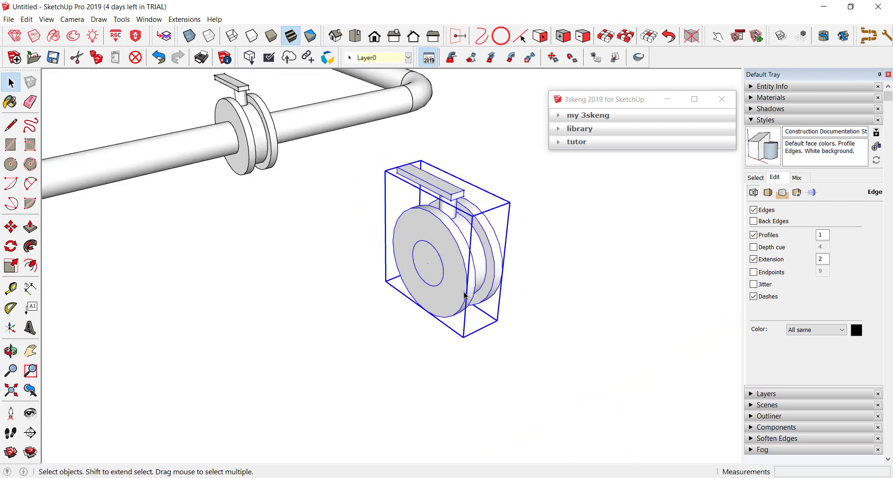
{"action": "double_click", "coordinate": [448, 253]}
{"action": "left_click", "coordinate": [425, 274]}
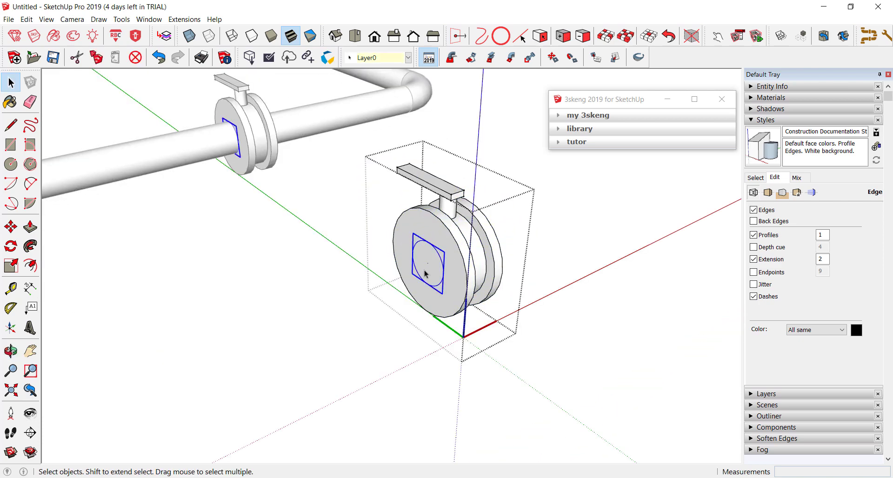
{"action": "left_click", "coordinate": [375, 319]}
{"action": "right_click", "coordinate": [441, 241]}
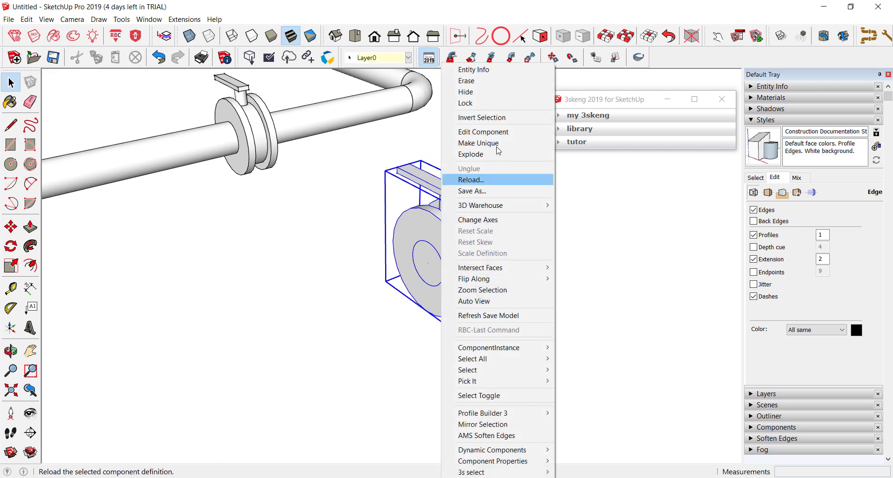
{"action": "left_click", "coordinate": [498, 147]}
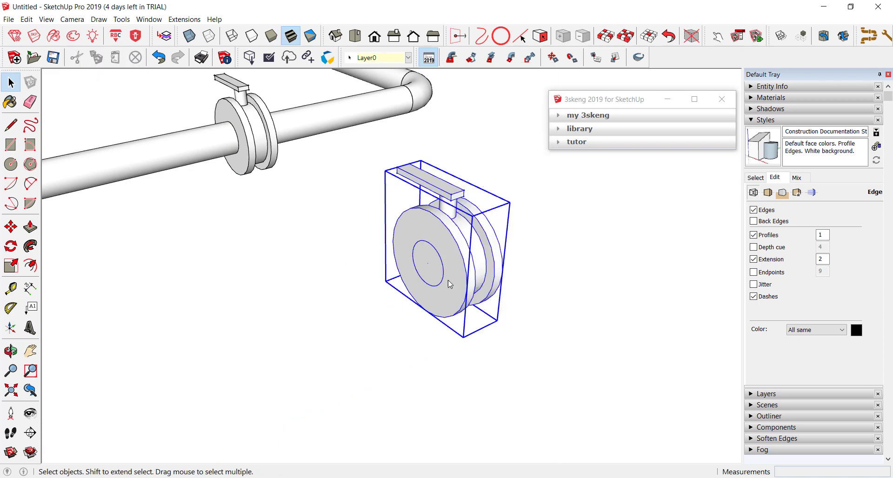
Open the unique valve copy for editing and select its inner circular face
{"action": "double_click", "coordinate": [434, 265]}
{"action": "left_click", "coordinate": [434, 266]}
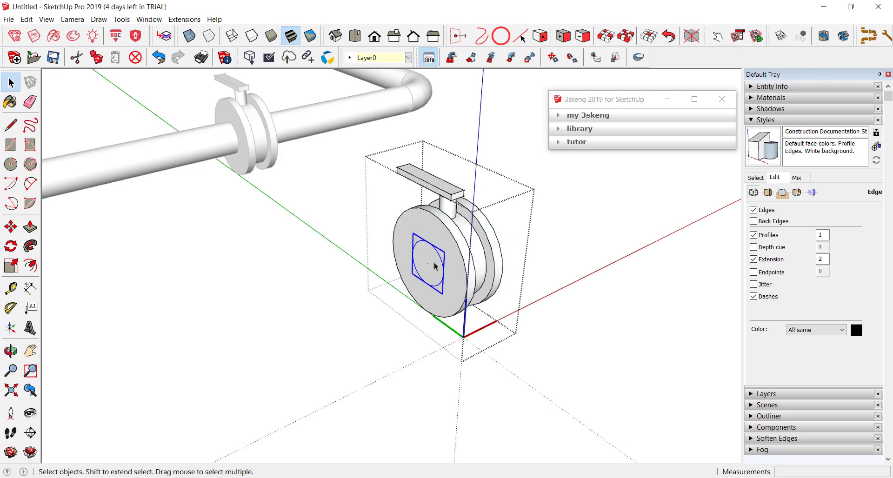
{"action": "mouse_move", "coordinate": [435, 265]}
{"action": "middle_mouse_down"}
{"action": "mouse_move", "coordinate": [399, 307]}
{"action": "mouse_move", "coordinate": [480, 244]}
{"action": "middle_mouse_up"}
{"action": "scroll", "coordinate": [399, 307], "scroll_direction": "down", "scroll_amount": 3}
Label the detached valve copy "BUTTERFLY VALVE 6"#1" with a leader
{"action": "scroll", "coordinate": [481, 243], "scroll_direction": "up", "scroll_amount": 3}
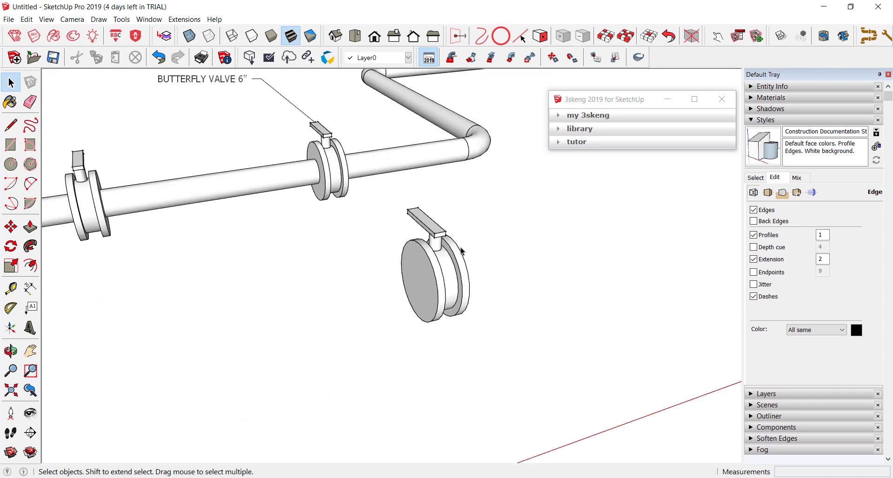
{"action": "left_click", "coordinate": [32, 308]}
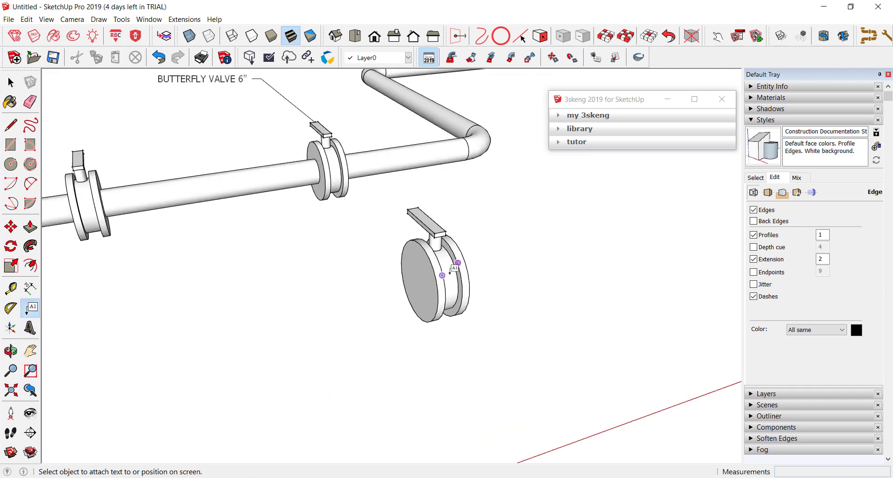
{"action": "left_click", "coordinate": [457, 274]}
{"action": "left_click", "coordinate": [482, 262]}
Add a second "BUTTERFLY VALVE 6"" label to the upper valve and start a pipe label
{"action": "left_click", "coordinate": [489, 238]}
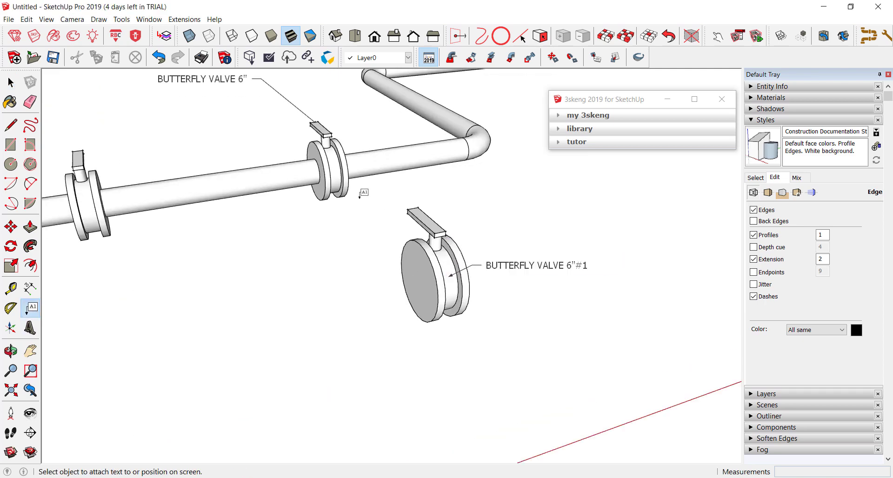
{"action": "left_click", "coordinate": [343, 190]}
{"action": "left_click", "coordinate": [390, 190]}
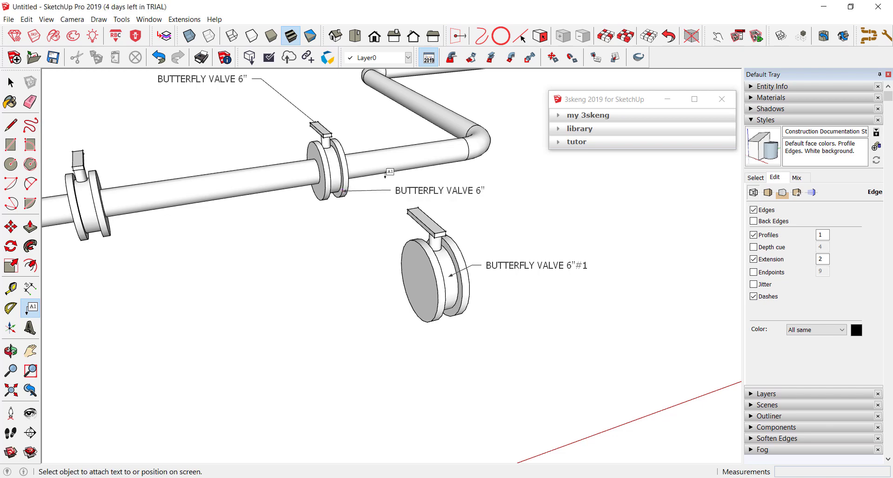
{"action": "key", "text": "space"}
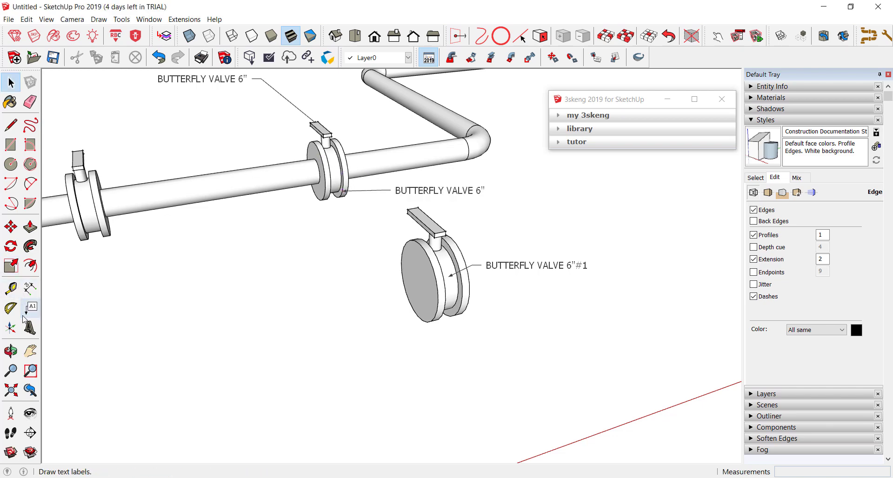
{"action": "left_click", "coordinate": [31, 308]}
{"action": "left_click", "coordinate": [167, 194]}
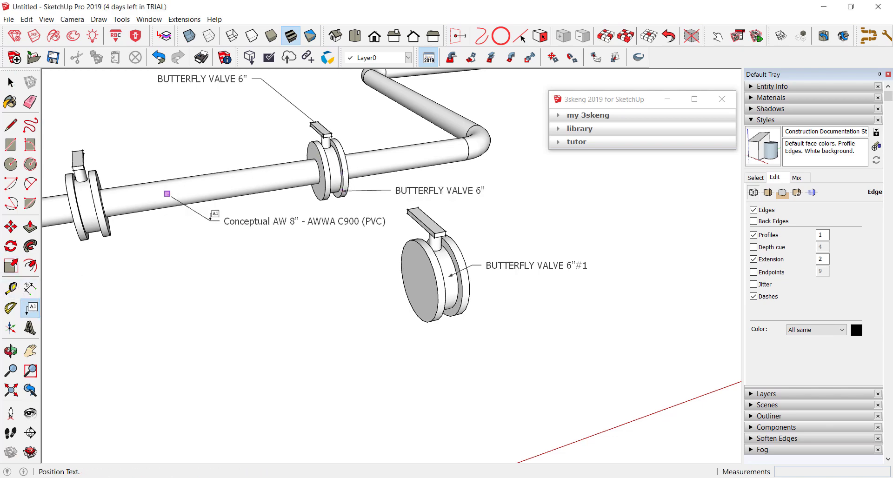
Cancel the pipe label and erase the extra BUTTERFLY VALVE 6" label from the valve copy
{"action": "key", "text": "space"}
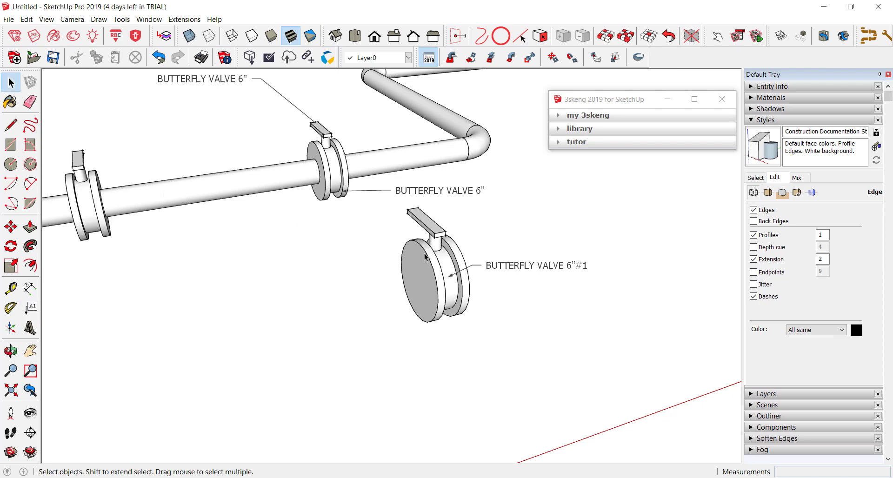
{"action": "scroll", "coordinate": [301, 111], "scroll_direction": "up", "scroll_amount": 1}
{"action": "scroll", "coordinate": [485, 277], "scroll_direction": "up", "scroll_amount": 1}
{"action": "scroll", "coordinate": [484, 278], "scroll_direction": "up", "scroll_amount": 1}
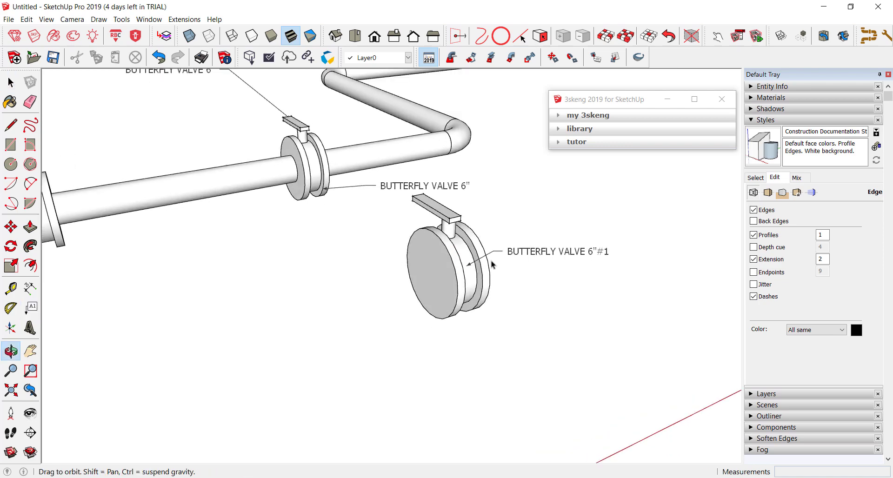
{"action": "scroll", "coordinate": [493, 267], "scroll_direction": "up", "scroll_amount": 1}
{"action": "scroll", "coordinate": [498, 258], "scroll_direction": "up", "scroll_amount": 1}
{"action": "key", "text": "e"}
{"action": "left_click", "coordinate": [515, 242]}
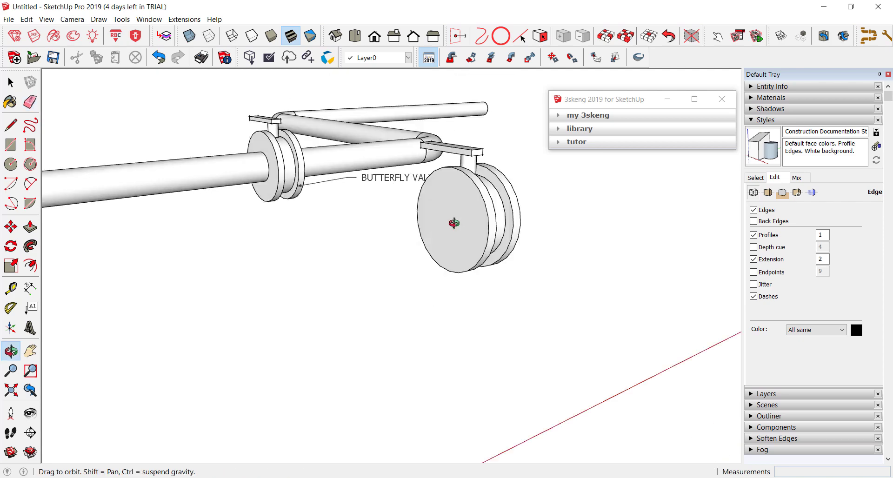
Select the loose valve, start and cancel a line on its edge, then view the whole run
{"action": "middle_click_drag", "start_coordinate": [431, 277], "coordinate": [402, 278]}
{"action": "scroll", "coordinate": [406, 276], "scroll_direction": "up", "scroll_amount": 1}
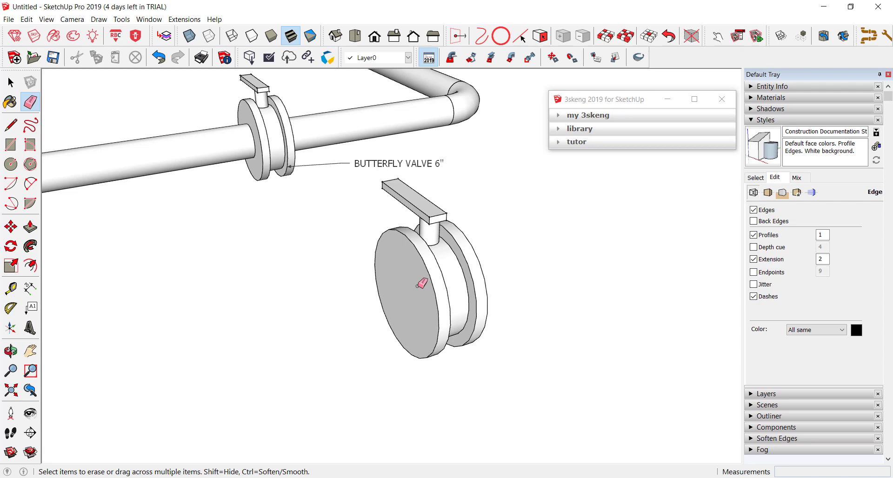
{"action": "scroll", "coordinate": [417, 286], "scroll_direction": "up", "scroll_amount": 1}
{"action": "right_click", "coordinate": [417, 286]}
{"action": "left_click", "coordinate": [323, 274]}
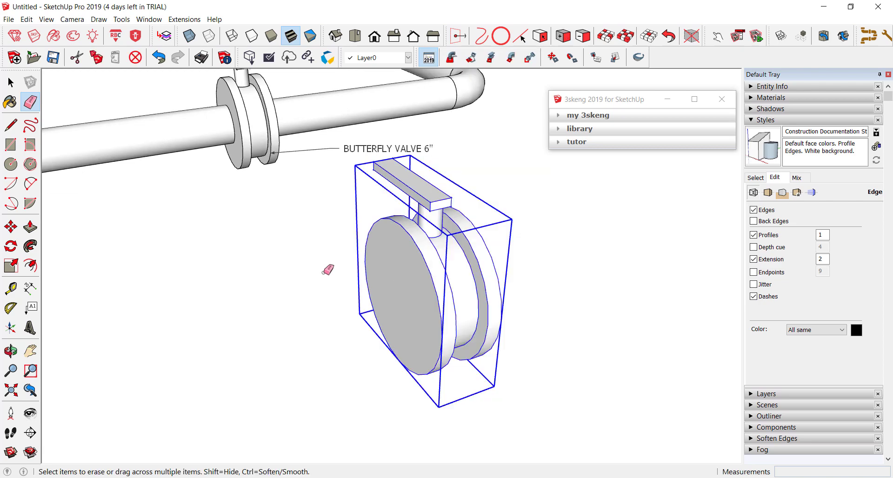
{"action": "key", "text": "l"}
{"action": "scroll", "coordinate": [375, 255], "scroll_direction": "up", "scroll_amount": 2}
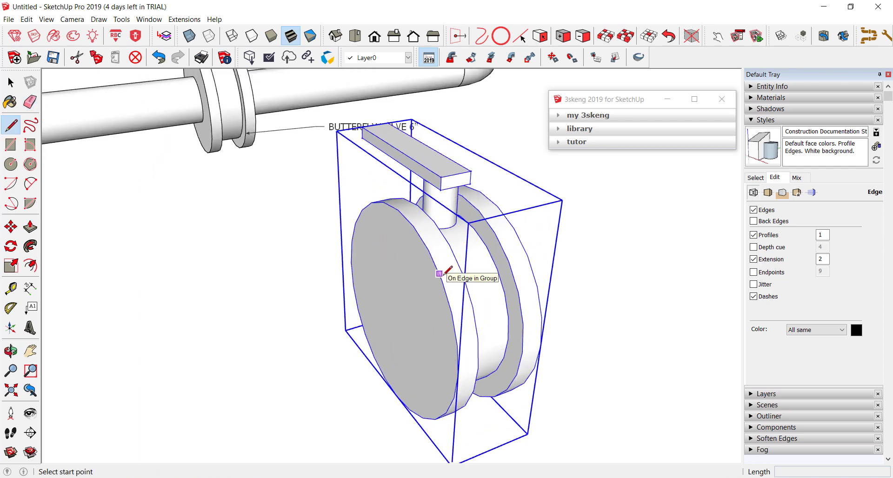
{"action": "left_click", "coordinate": [441, 279]}
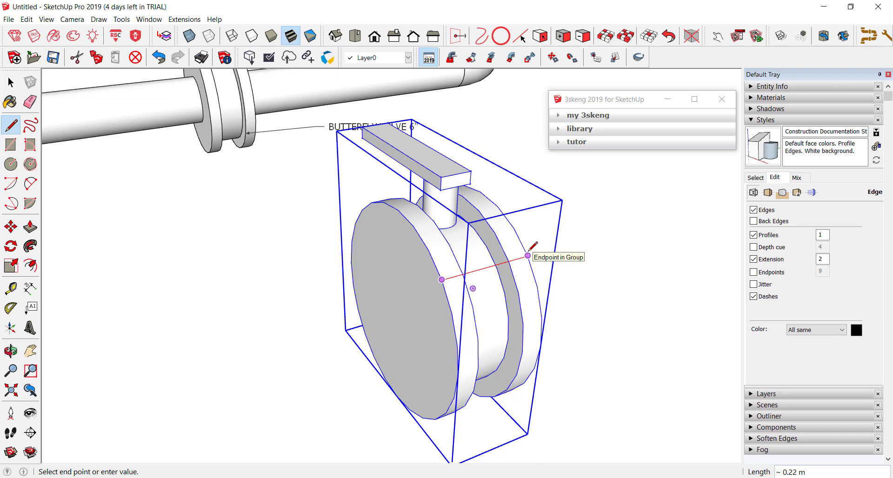
{"action": "key", "text": "Escape"}
{"action": "key", "text": "space"}
{"action": "scroll", "coordinate": [409, 251], "scroll_direction": "down", "scroll_amount": 5}
{"action": "scroll", "coordinate": [407, 254], "scroll_direction": "down", "scroll_amount": 3}
{"action": "middle_click_drag", "start_coordinate": [407, 253], "coordinate": [415, 238]}
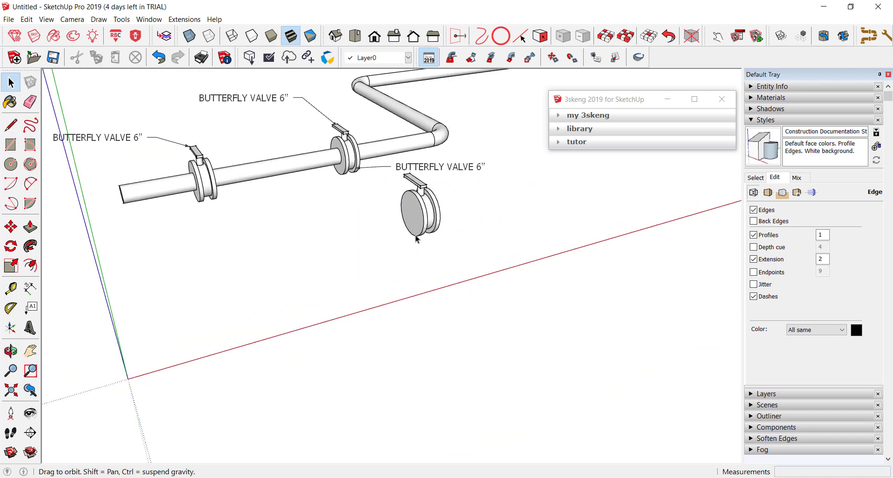
{"action": "scroll", "coordinate": [415, 238], "scroll_direction": "up", "scroll_amount": 2}
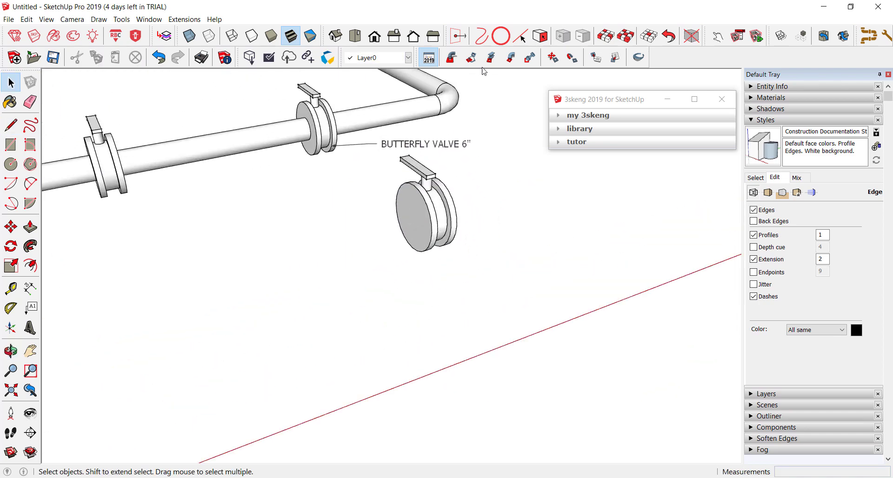
Start a 3skeng plastic pipe at a point beside the loose valve, entering .2
{"action": "left_click", "coordinate": [451, 61]}
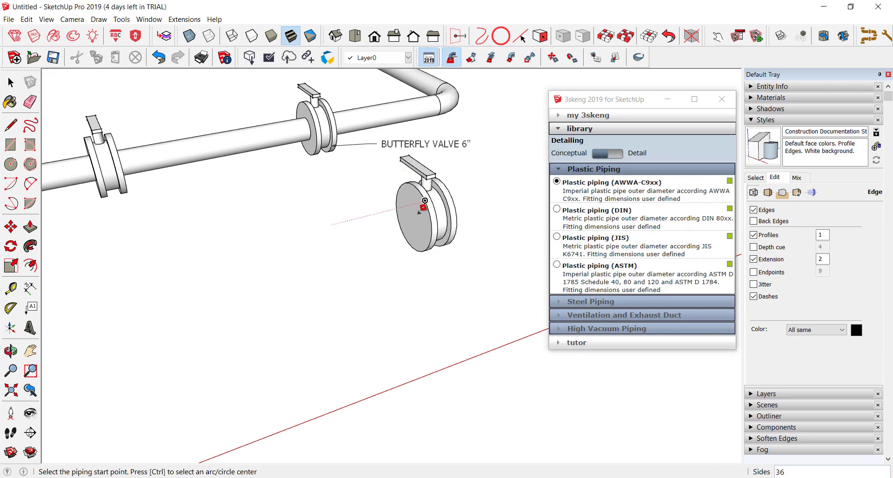
{"action": "scroll", "coordinate": [377, 238], "scroll_direction": "up", "scroll_amount": 1}
{"action": "left_click", "coordinate": [368, 241]}
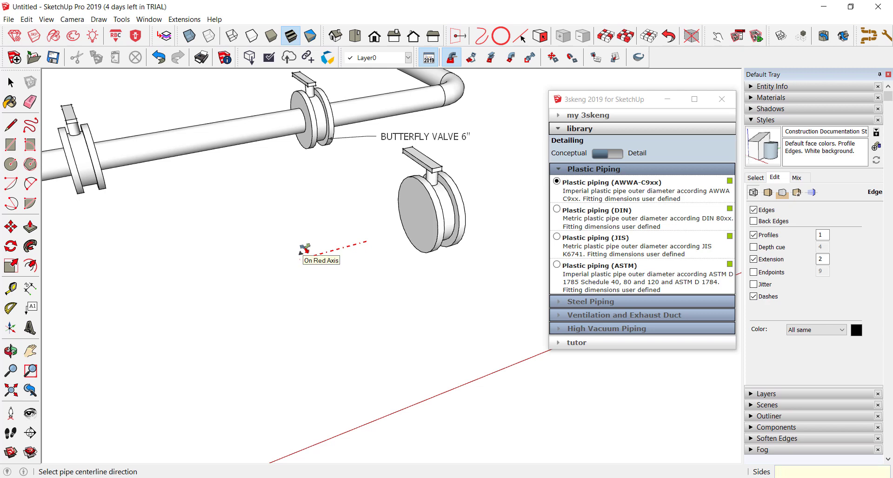
{"action": "type", "text": "0.2"}
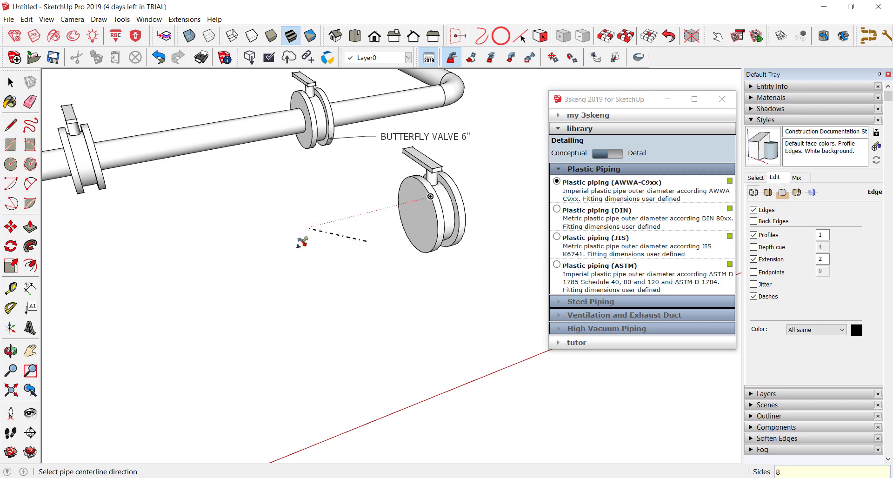
Insert a tee with 0.23 m main diameter, 90° rotation and a 0.05 m branch
{"action": "right_click", "coordinate": [295, 253]}
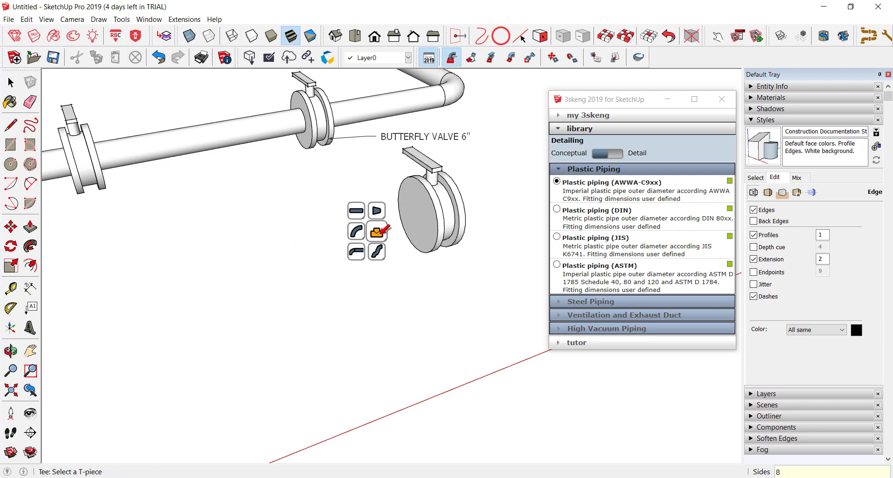
{"action": "left_click", "coordinate": [378, 231]}
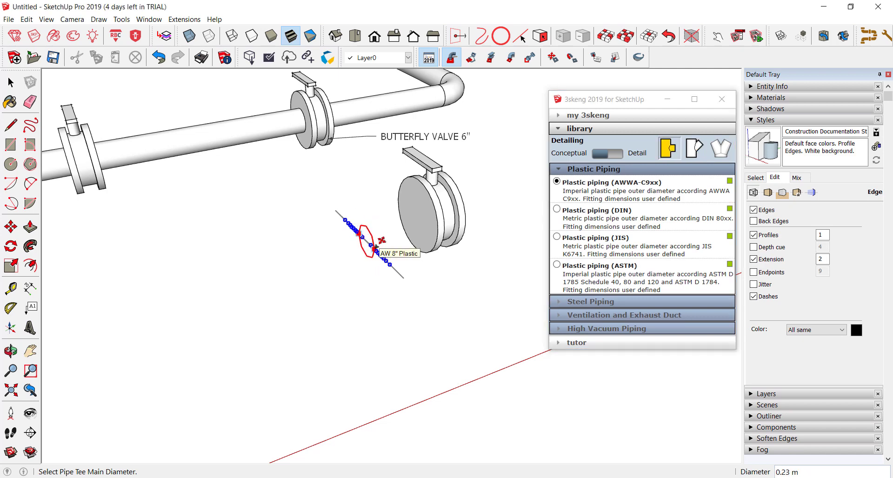
{"action": "left_click", "coordinate": [382, 240]}
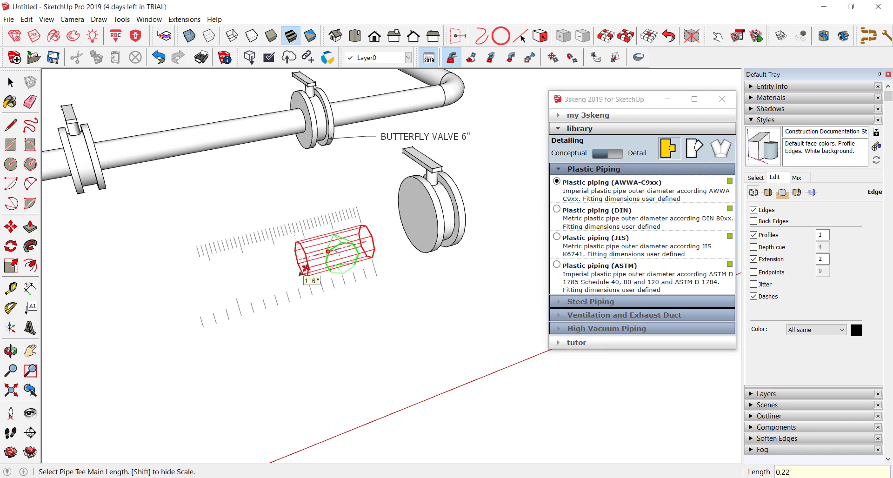
{"action": "left_click", "coordinate": [305, 269]}
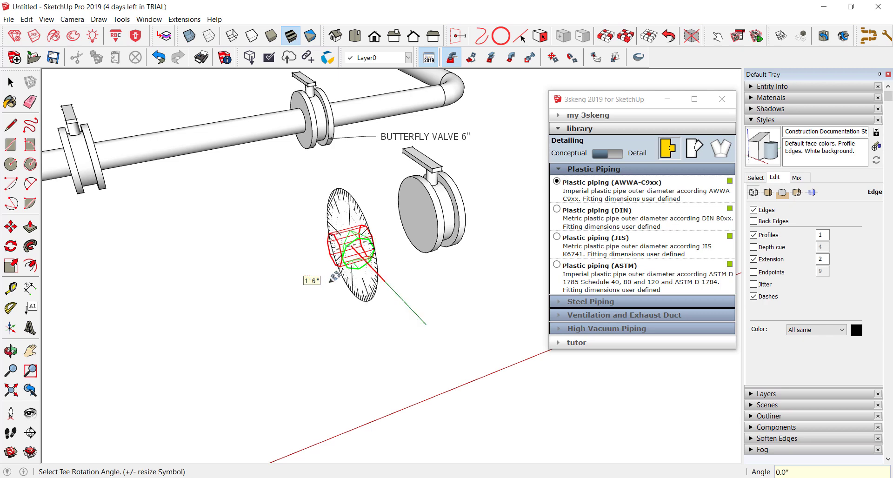
{"action": "middle_click_drag", "start_coordinate": [325, 261], "coordinate": [354, 240]}
{"action": "scroll", "coordinate": [358, 219], "scroll_direction": "up", "scroll_amount": 2}
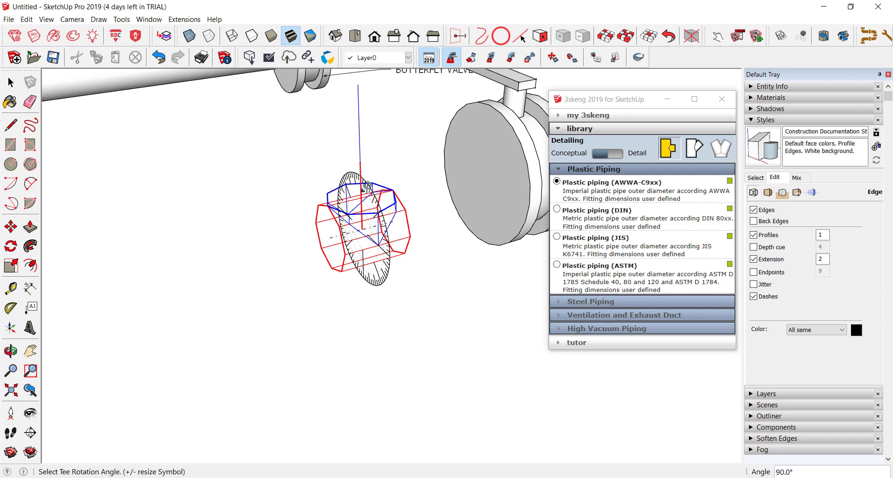
{"action": "left_click", "coordinate": [367, 186]}
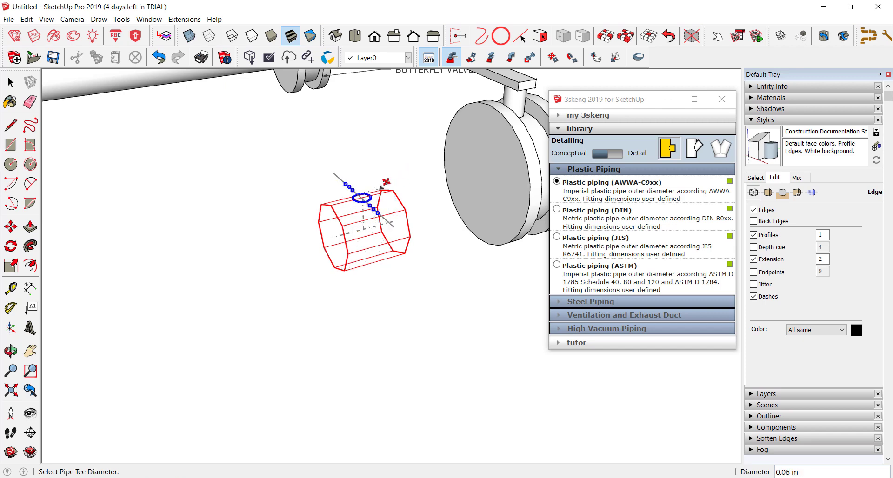
{"action": "left_click", "coordinate": [386, 181]}
{"action": "left_click", "coordinate": [375, 162]}
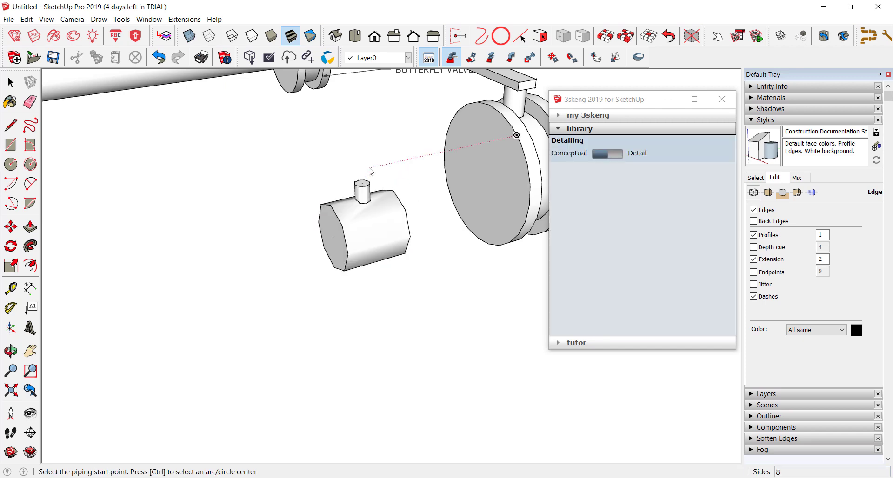
{"action": "scroll", "coordinate": [305, 200], "scroll_direction": "down", "scroll_amount": 2}
{"action": "scroll", "coordinate": [310, 251], "scroll_direction": "down", "scroll_amount": 1}
{"action": "key", "text": "Escape"}
{"action": "middle_click_drag", "start_coordinate": [310, 255], "coordinate": [415, 191]}
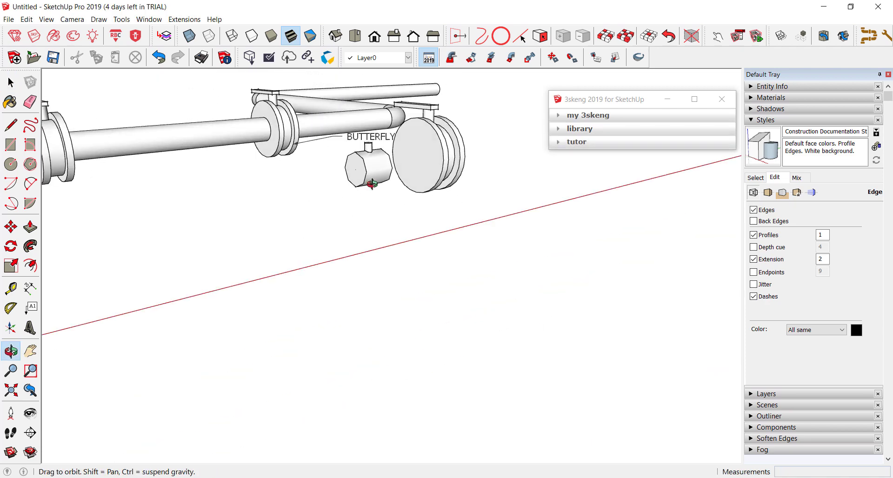
{"action": "left_click", "coordinate": [416, 194]}
{"action": "scroll", "coordinate": [415, 197], "scroll_direction": "up", "scroll_amount": 1}
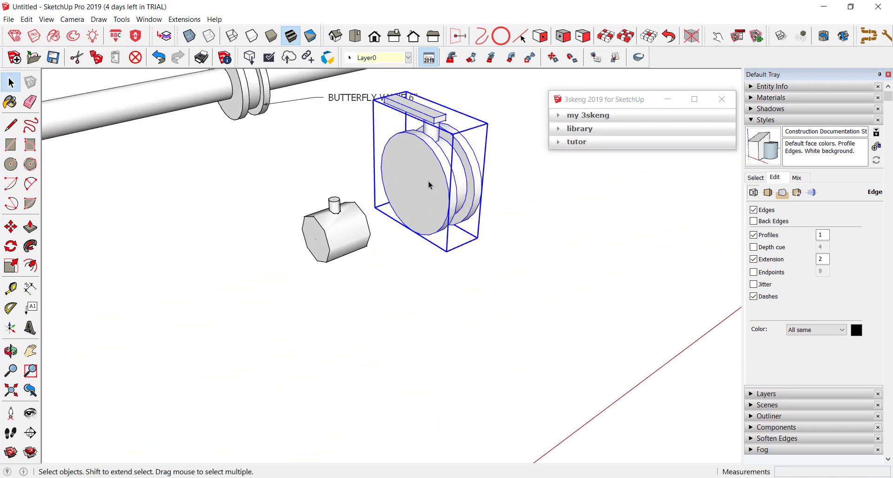
{"action": "key", "text": "m"}
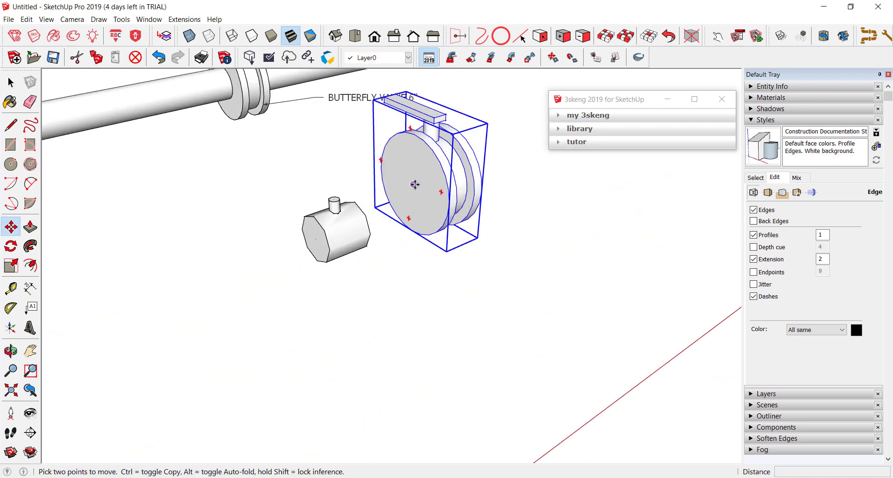
{"action": "left_click", "coordinate": [415, 185]}
{"action": "key", "text": "ctrl"}
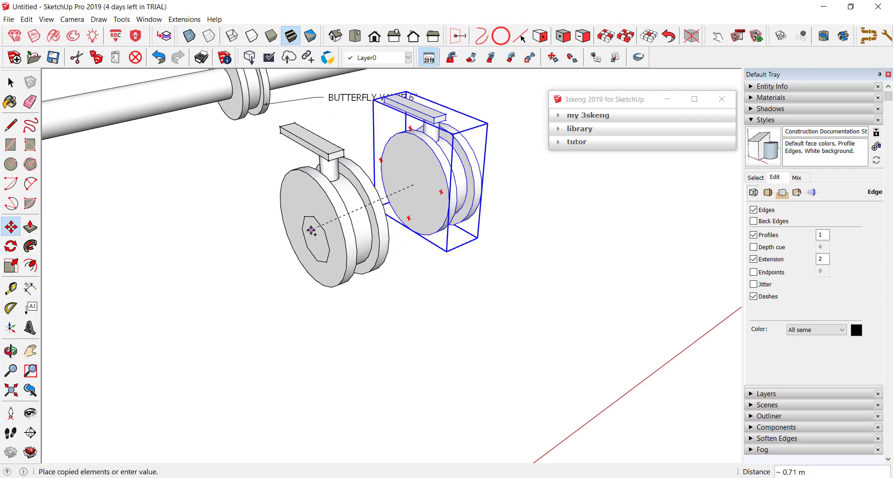
{"action": "scroll", "coordinate": [317, 225], "scroll_direction": "up", "scroll_amount": 2}
{"action": "scroll", "coordinate": [335, 219], "scroll_direction": "up", "scroll_amount": 2}
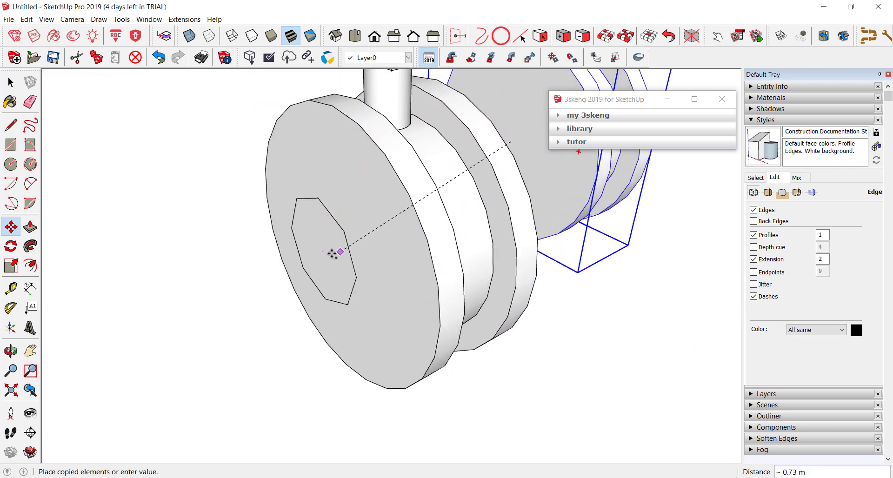
{"action": "mouse_move", "coordinate": [325, 249]}
{"action": "middle_mouse_down"}
{"action": "mouse_move", "coordinate": [263, 259]}
{"action": "mouse_move", "coordinate": [144, 231]}
{"action": "middle_mouse_up"}
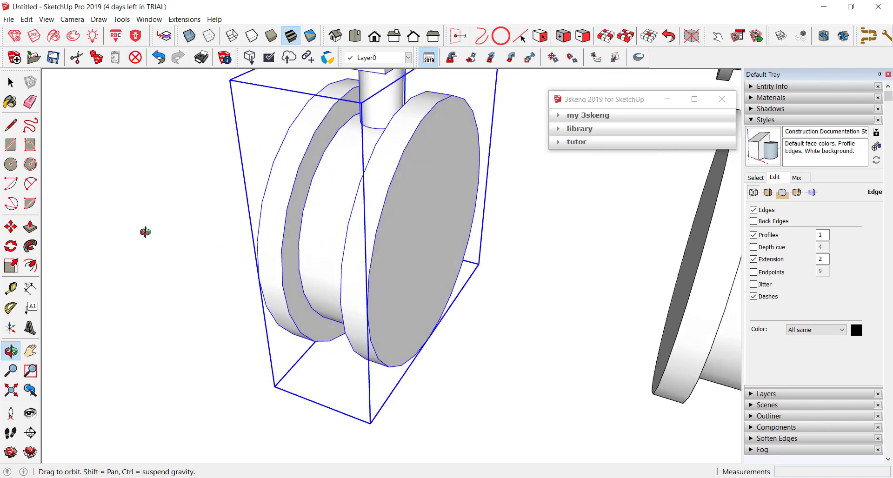
{"action": "scroll", "coordinate": [227, 227], "scroll_direction": "down", "scroll_amount": 3}
{"action": "mouse_move", "coordinate": [228, 227]}
{"action": "middle_mouse_down"}
{"action": "mouse_move", "coordinate": [423, 197]}
{"action": "mouse_move", "coordinate": [434, 245]}
{"action": "middle_mouse_up"}
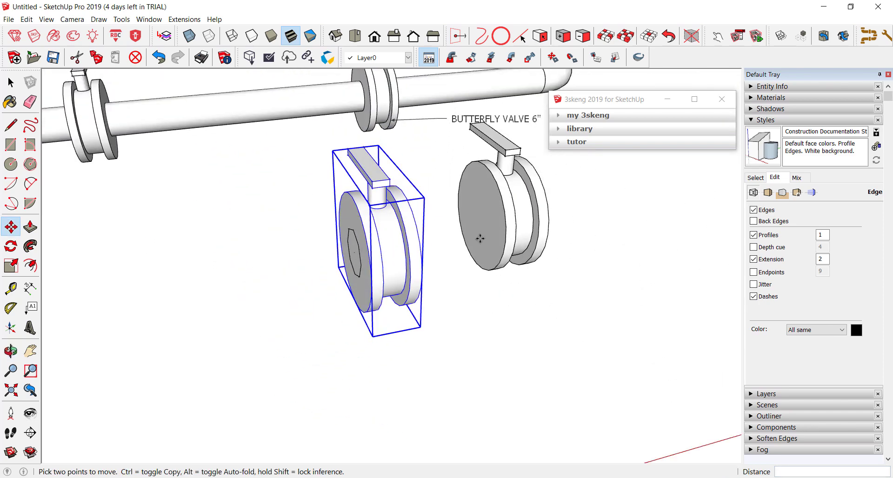
{"action": "key", "text": "e"}
{"action": "mouse_move", "coordinate": [544, 220]}
{"action": "middle_mouse_down"}
{"action": "mouse_move", "coordinate": [413, 202]}
{"action": "mouse_move", "coordinate": [380, 151]}
{"action": "middle_mouse_up"}
{"action": "key", "text": "space"}
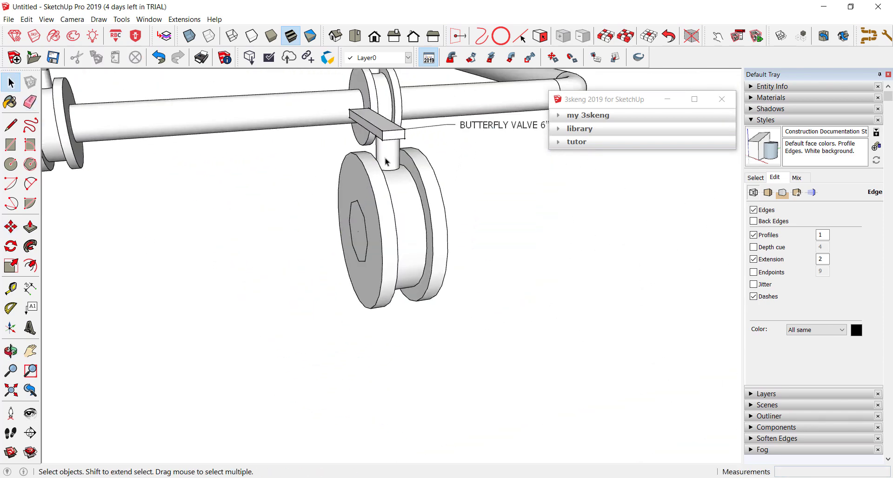
Cut the loose valve to the clipboard
{"action": "left_click", "coordinate": [380, 151]}
{"action": "left_click", "coordinate": [30, 20]}
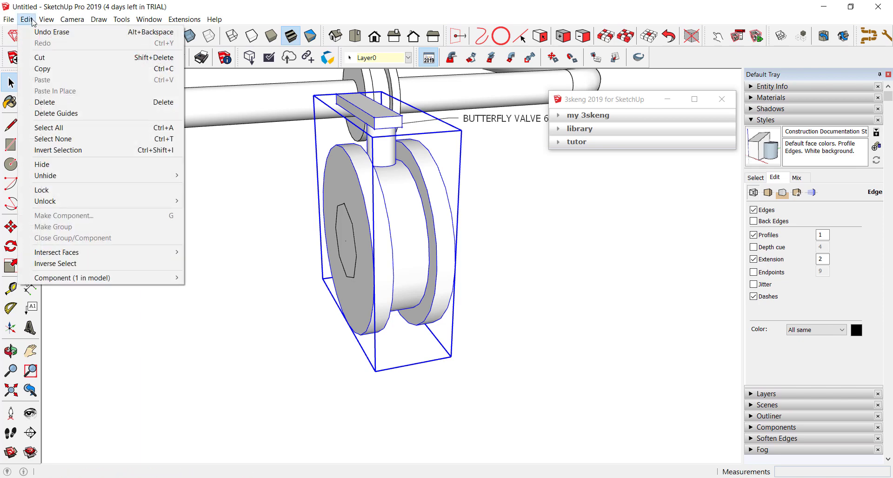
{"action": "left_click", "coordinate": [46, 57]}
{"action": "scroll", "coordinate": [205, 250], "scroll_direction": "down", "scroll_amount": 3}
{"action": "mouse_move", "coordinate": [205, 251]}
{"action": "middle_mouse_down"}
{"action": "mouse_move", "coordinate": [338, 309]}
{"action": "mouse_move", "coordinate": [404, 289]}
{"action": "mouse_move", "coordinate": [399, 278]}
{"action": "middle_mouse_up"}
{"action": "scroll", "coordinate": [492, 294], "scroll_direction": "up", "scroll_amount": 2}
{"action": "scroll", "coordinate": [483, 288], "scroll_direction": "up", "scroll_amount": 3}
{"action": "scroll", "coordinate": [482, 287], "scroll_direction": "up", "scroll_amount": 2}
Paste the valve in place inside the tee component
{"action": "double_click", "coordinate": [399, 278]}
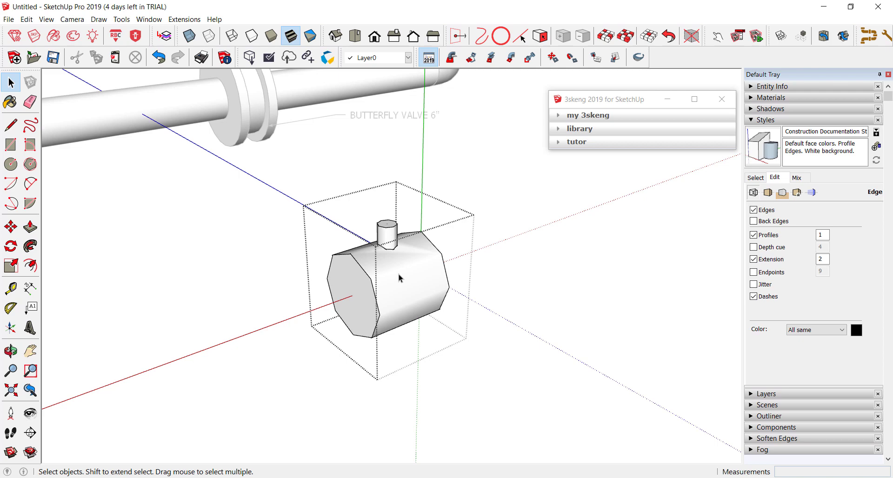
{"action": "left_click", "coordinate": [27, 20]}
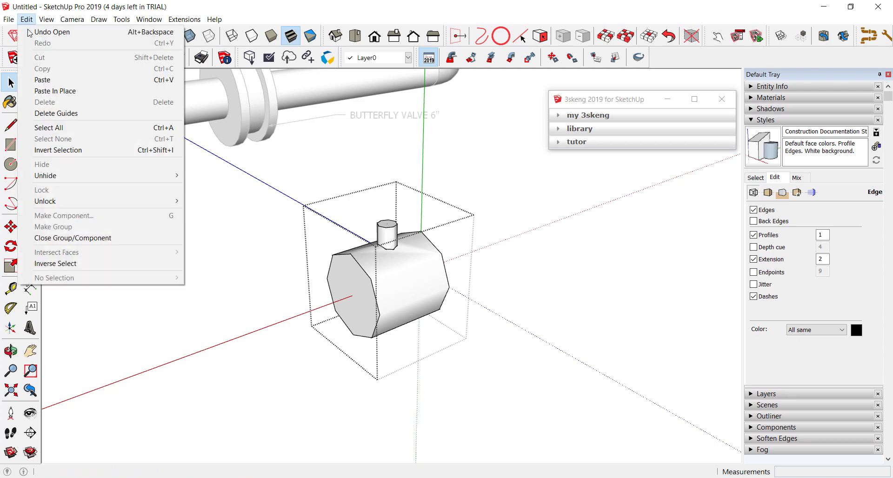
{"action": "left_click", "coordinate": [65, 92]}
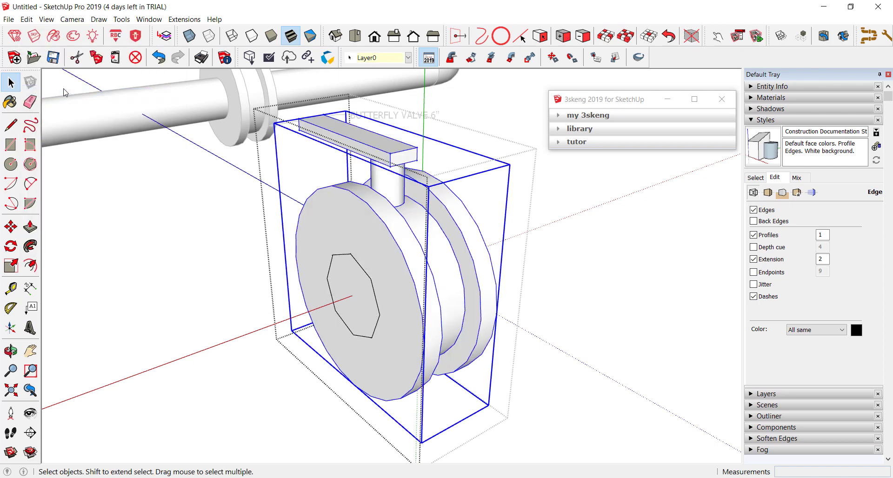
{"action": "middle_click_drag", "start_coordinate": [384, 279], "coordinate": [393, 281]}
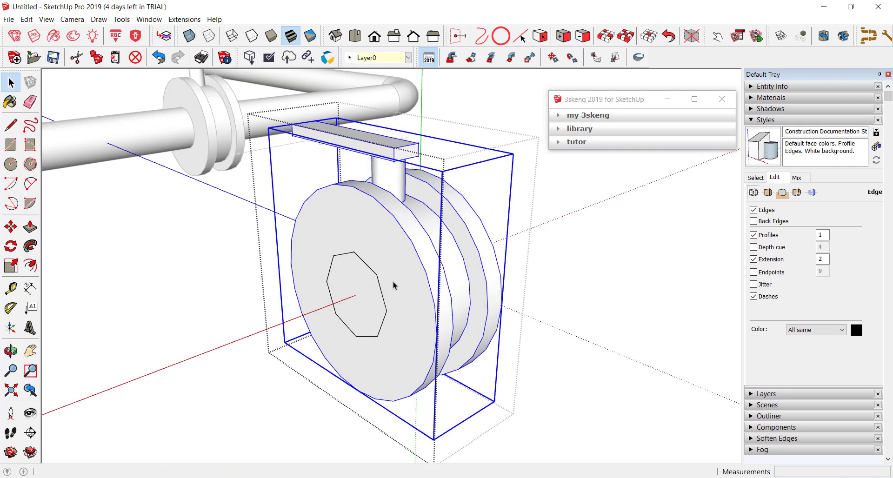
Delete the inner octagon face from the valve's front disc
{"action": "left_click", "coordinate": [348, 287]}
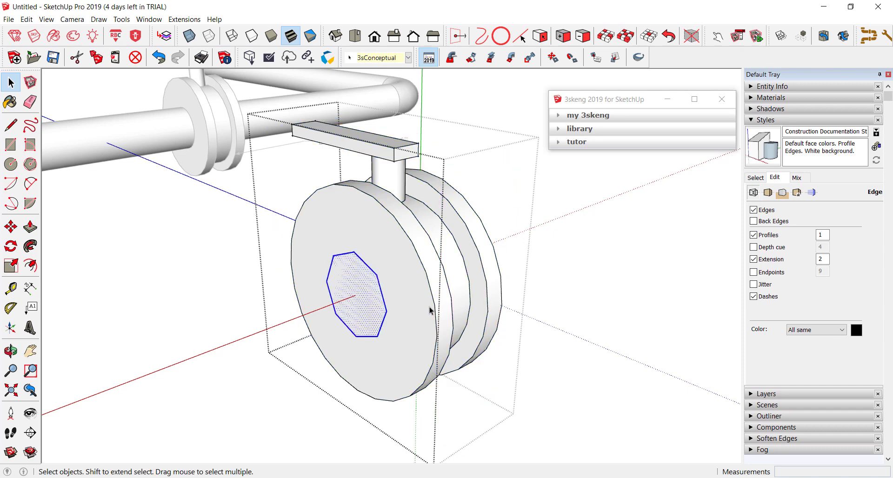
{"action": "mouse_move", "coordinate": [429, 307]}
{"action": "middle_mouse_down"}
{"action": "mouse_move", "coordinate": [213, 295]}
{"action": "mouse_move", "coordinate": [146, 275]}
{"action": "mouse_move", "coordinate": [342, 277]}
{"action": "mouse_move", "coordinate": [424, 310]}
{"action": "middle_mouse_up"}
{"action": "key", "text": "Delete"}
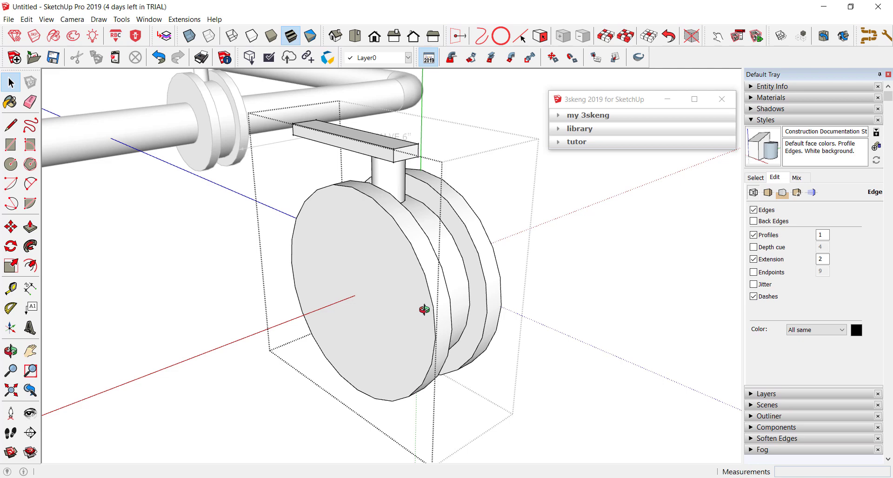
{"action": "scroll", "coordinate": [437, 307], "scroll_direction": "down", "scroll_amount": 3}
{"action": "scroll", "coordinate": [437, 307], "scroll_direction": "down", "scroll_amount": 3}
{"action": "scroll", "coordinate": [553, 291], "scroll_direction": "down", "scroll_amount": 2}
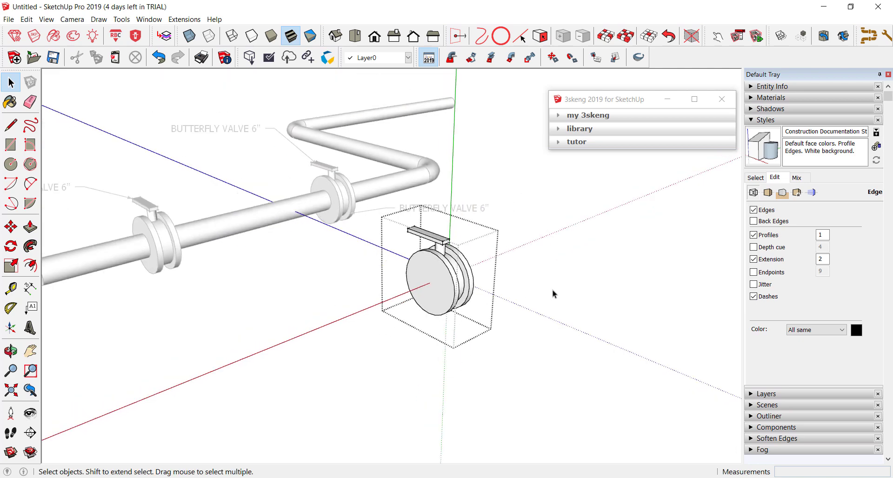
{"action": "mouse_move", "coordinate": [552, 290]}
{"action": "middle_mouse_down"}
{"action": "mouse_move", "coordinate": [479, 306]}
{"action": "mouse_move", "coordinate": [538, 272]}
{"action": "mouse_move", "coordinate": [435, 98]}
{"action": "middle_mouse_up"}
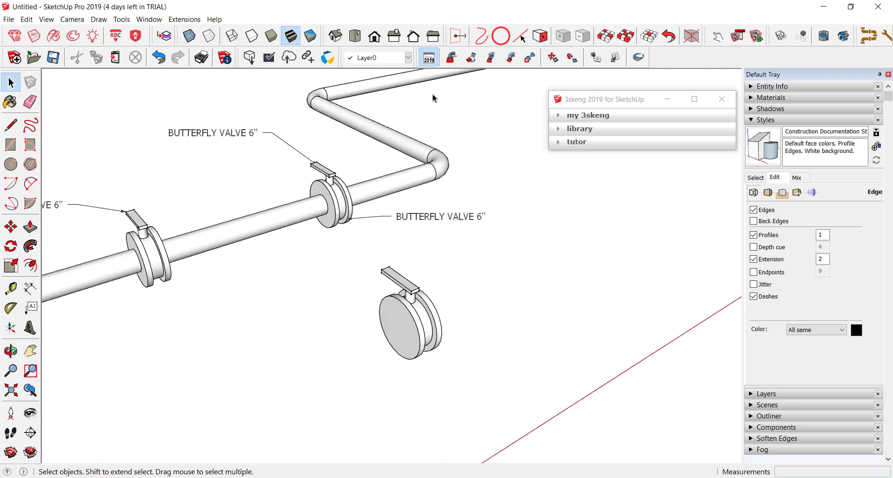
Draw a straight plastic 3skeng pipe through the loose valve
{"action": "left_click", "coordinate": [451, 58]}
{"action": "left_click", "coordinate": [400, 317]}
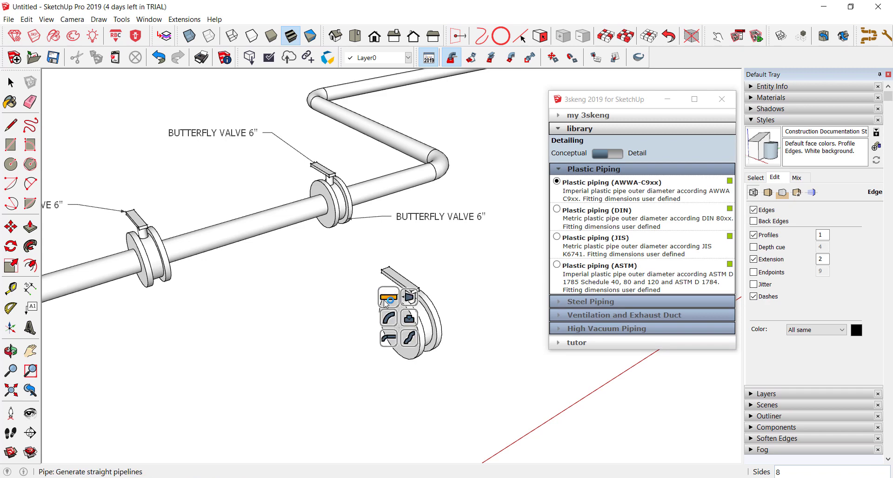
{"action": "left_click", "coordinate": [222, 362]}
{"action": "middle_click_drag", "start_coordinate": [223, 362], "coordinate": [88, 300]}
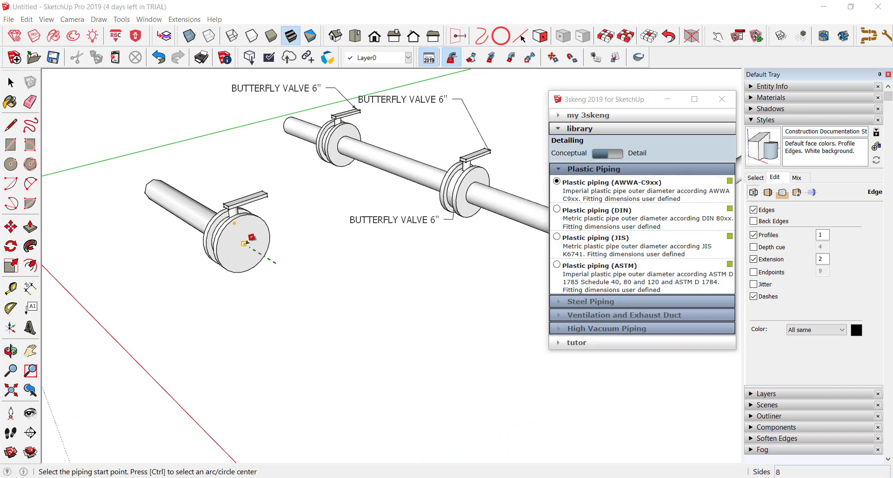
{"action": "left_click", "coordinate": [244, 245]}
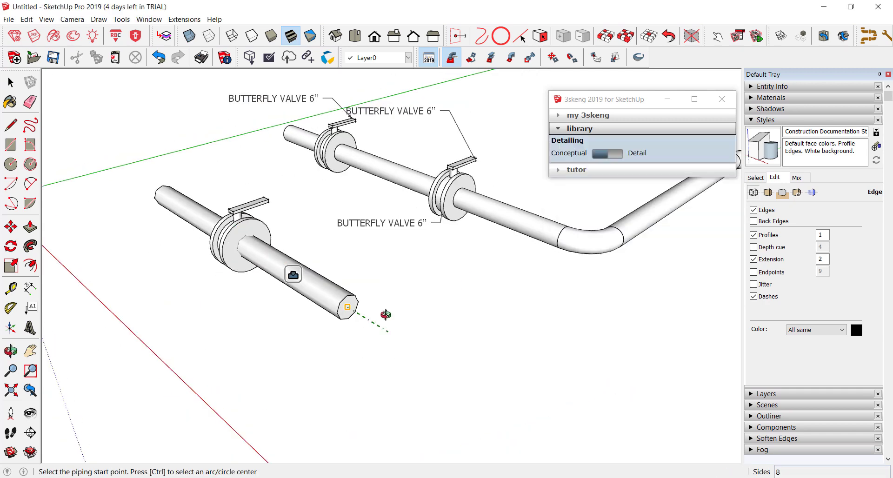
Copy the valve and attach it to the lower pipe's end with 3skeng Move/Copy
{"action": "left_click", "coordinate": [572, 57]}
{"action": "scroll", "coordinate": [455, 215], "scroll_direction": "up", "scroll_amount": 2}
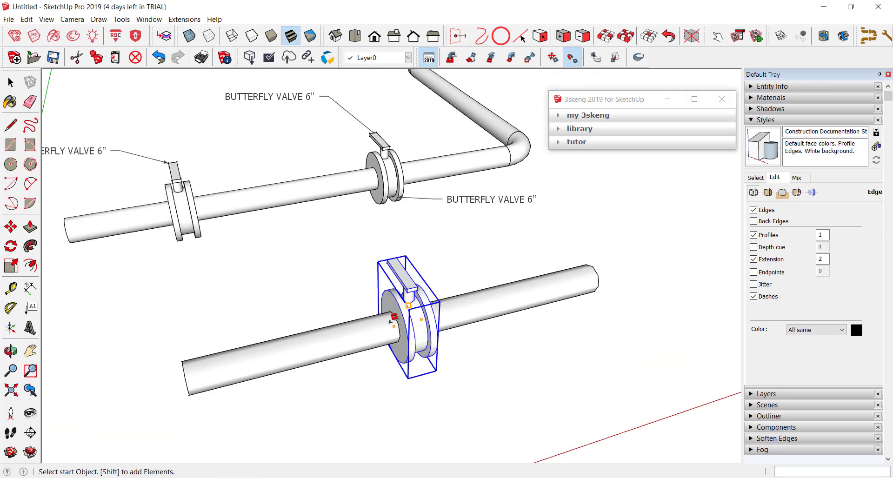
{"action": "left_click", "coordinate": [397, 321]}
{"action": "scroll", "coordinate": [398, 316], "scroll_direction": "down", "scroll_amount": 2}
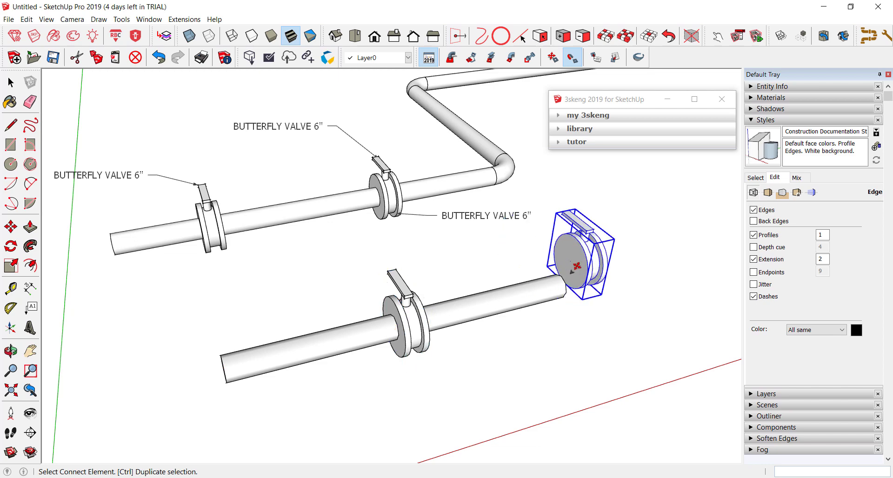
{"action": "middle_click_drag", "start_coordinate": [348, 328], "coordinate": [288, 321]}
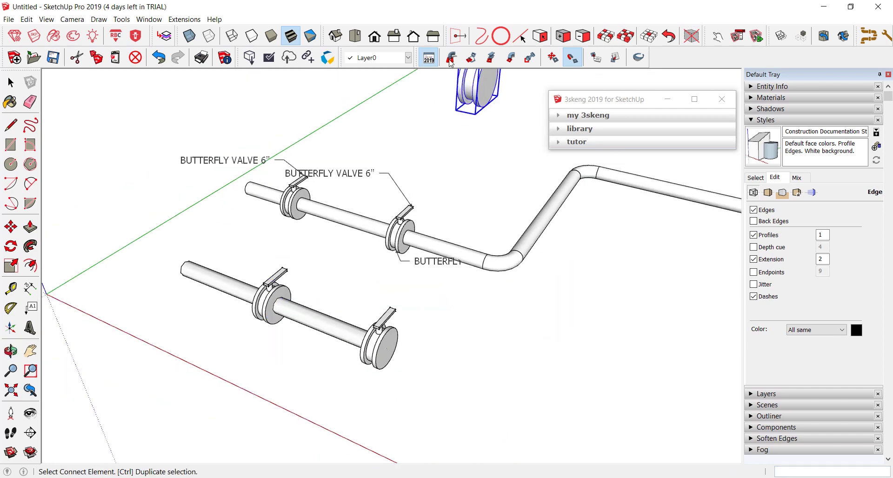
{"action": "left_click", "coordinate": [386, 337]}
Extend the lower pipe from the valve's open end past the valve
{"action": "left_click", "coordinate": [386, 340]}
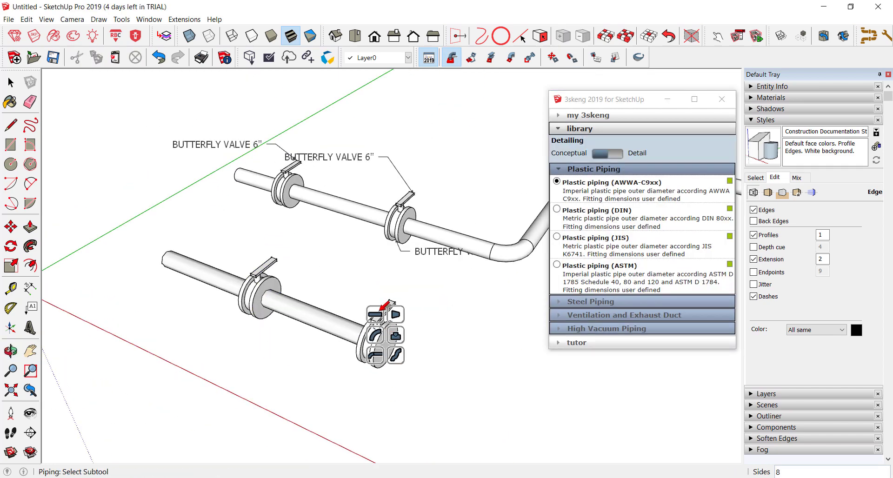
{"action": "left_click", "coordinate": [549, 386]}
{"action": "scroll", "coordinate": [239, 258], "scroll_direction": "down", "scroll_amount": 3}
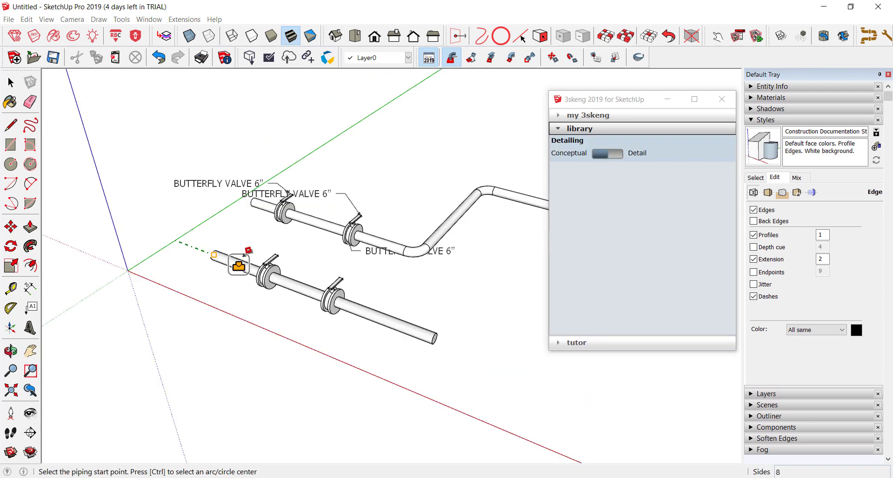
{"action": "mouse_move", "coordinate": [239, 258]}
{"action": "middle_mouse_down"}
{"action": "mouse_move", "coordinate": [492, 233]}
{"action": "mouse_move", "coordinate": [347, 176]}
{"action": "middle_mouse_up"}
{"action": "key", "text": "space"}
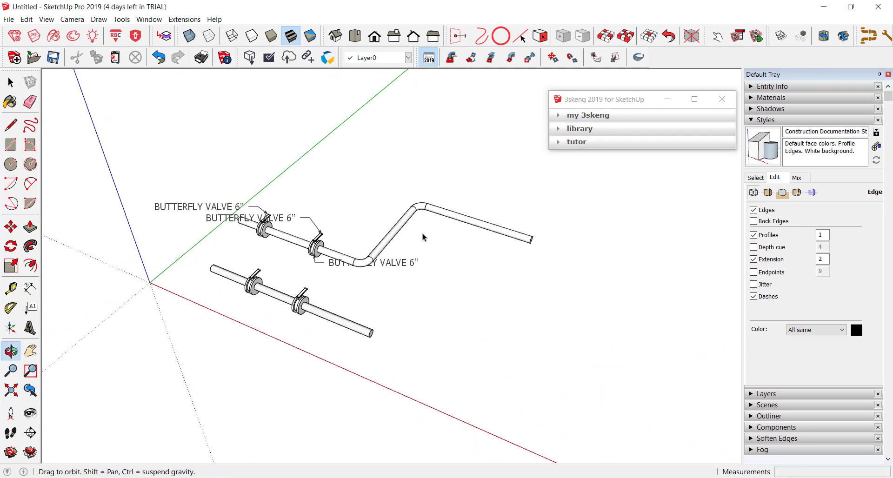
Copy the upper run's bent section and connect it to the lower pipe
{"action": "left_click_drag", "start_coordinate": [344, 174], "coordinate": [540, 310]}
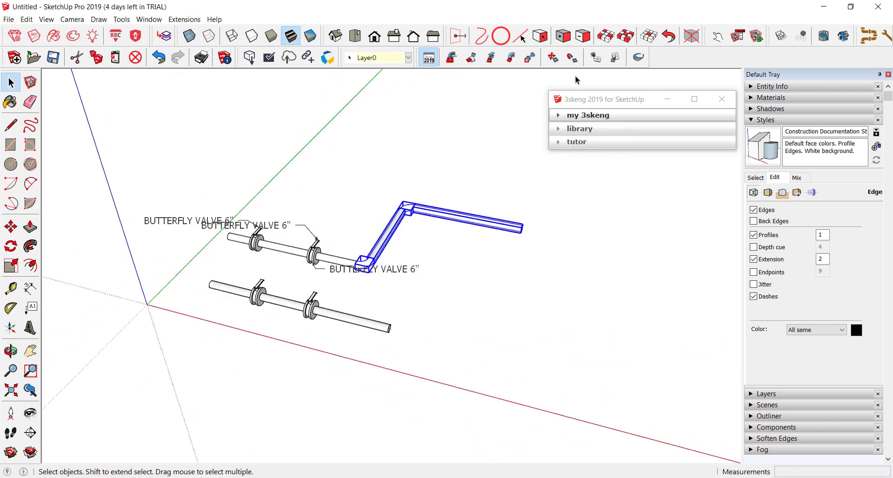
{"action": "left_click", "coordinate": [572, 57]}
{"action": "scroll", "coordinate": [383, 241], "scroll_direction": "up", "scroll_amount": 2}
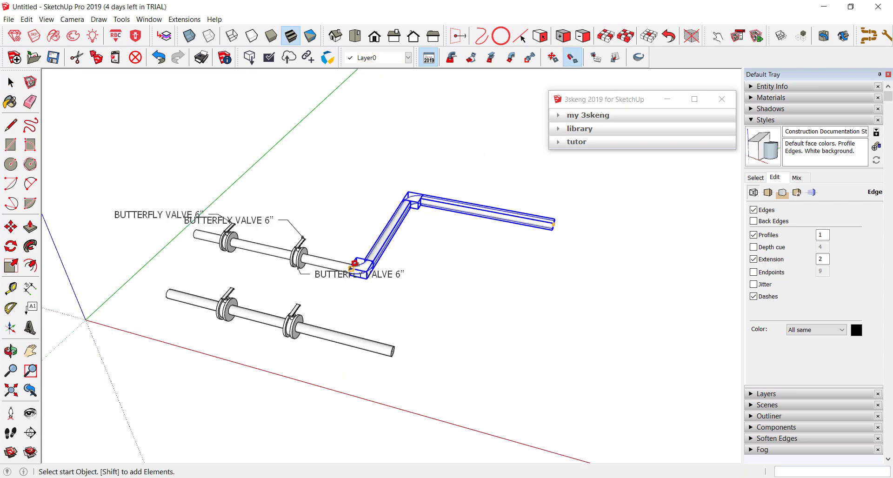
{"action": "left_click", "coordinate": [354, 263]}
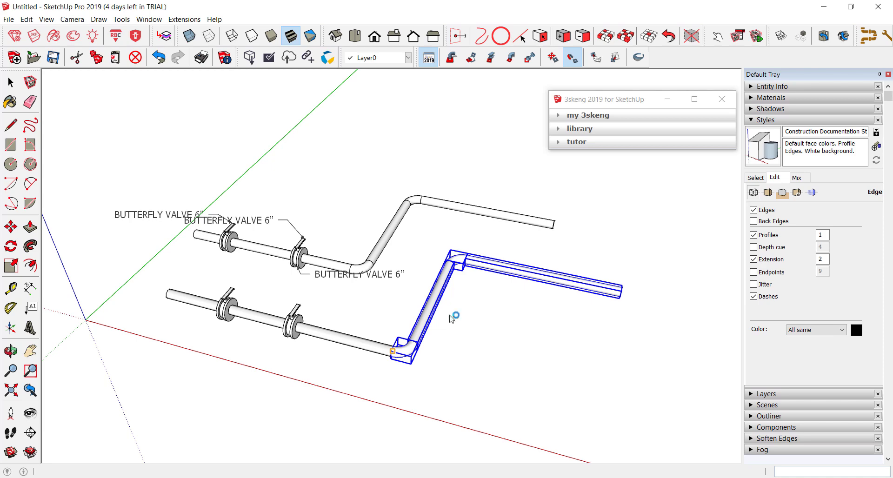
{"action": "scroll", "coordinate": [451, 319], "scroll_direction": "down", "scroll_amount": 2}
{"action": "middle_click_drag", "start_coordinate": [456, 313], "coordinate": [390, 297]}
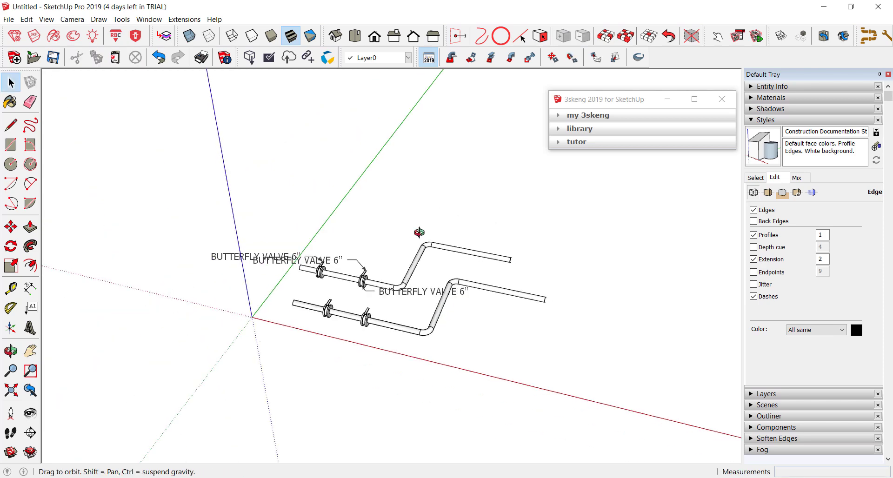
{"action": "scroll", "coordinate": [389, 296], "scroll_direction": "up", "scroll_amount": 2}
Erase the two duplicate valve labels
{"action": "key", "text": "e"}
{"action": "left_click", "coordinate": [400, 290]}
{"action": "left_click", "coordinate": [218, 286]}
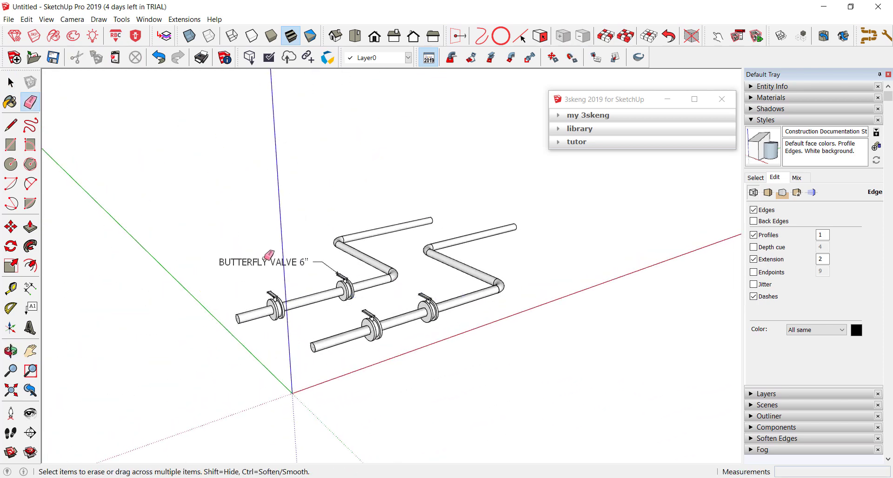
{"action": "scroll", "coordinate": [359, 321], "scroll_direction": "up", "scroll_amount": 2}
{"action": "scroll", "coordinate": [290, 223], "scroll_direction": "down", "scroll_amount": 2}
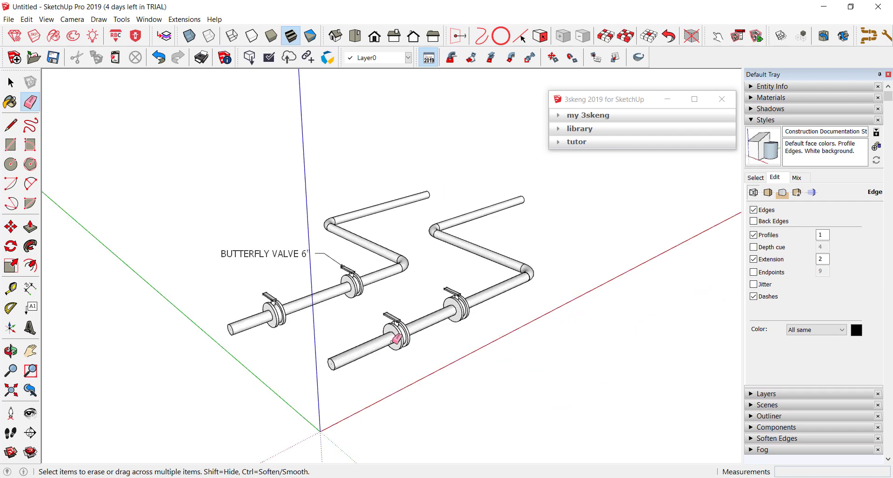
{"action": "middle_click_drag", "start_coordinate": [389, 361], "coordinate": [466, 333]}
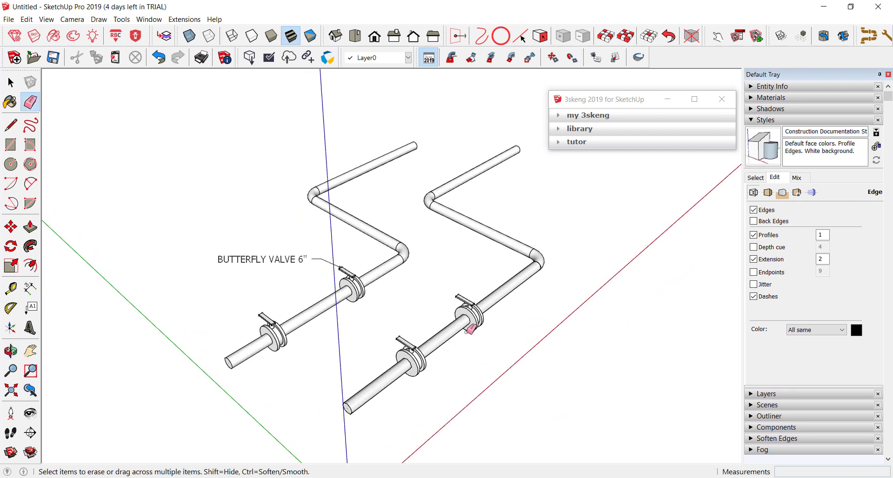
Label the right run's valve "BUTTERFLY VALVE 6"#1" with a leader
{"action": "left_click", "coordinate": [30, 307]}
{"action": "scroll", "coordinate": [493, 323], "scroll_direction": "up", "scroll_amount": 1}
{"action": "left_click", "coordinate": [471, 319]}
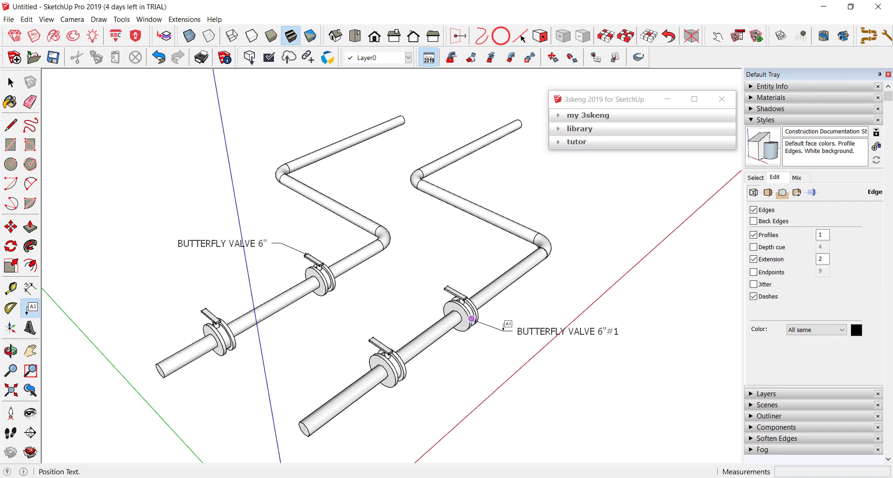
{"action": "left_click", "coordinate": [513, 329]}
{"action": "scroll", "coordinate": [488, 260], "scroll_direction": "down", "scroll_amount": 2}
{"action": "key", "text": "space"}
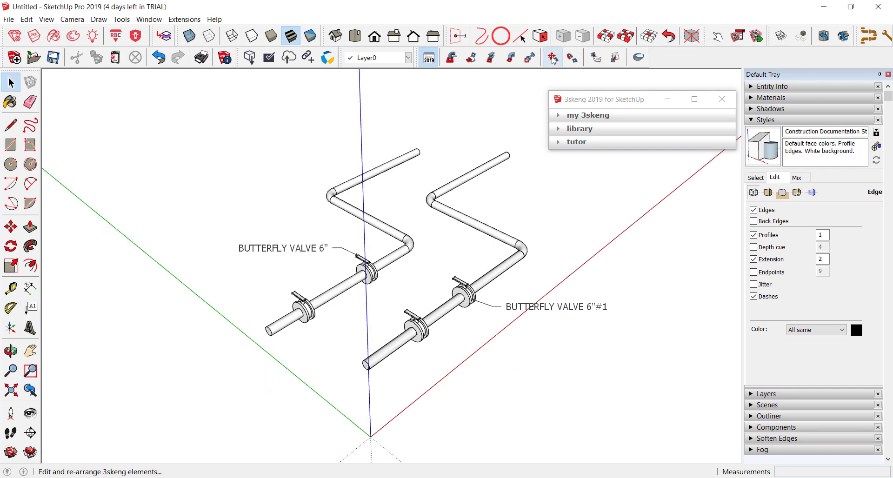
Move the right pipe chain so it sits beside the other run, using Select Pipe Chain
{"action": "left_click", "coordinate": [552, 57]}
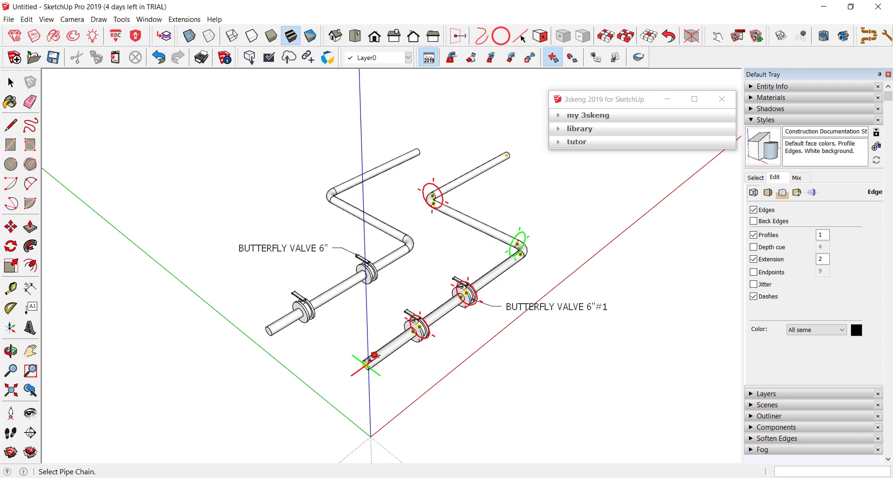
{"action": "left_click", "coordinate": [366, 361]}
{"action": "left_click", "coordinate": [366, 361]}
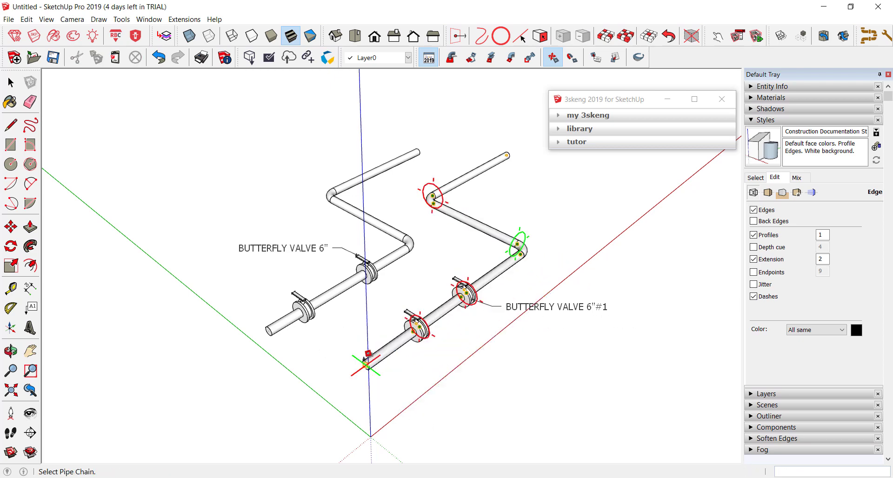
{"action": "scroll", "coordinate": [366, 361], "scroll_direction": "up", "scroll_amount": 2}
{"action": "left_click", "coordinate": [368, 366]}
{"action": "left_click", "coordinate": [386, 367]}
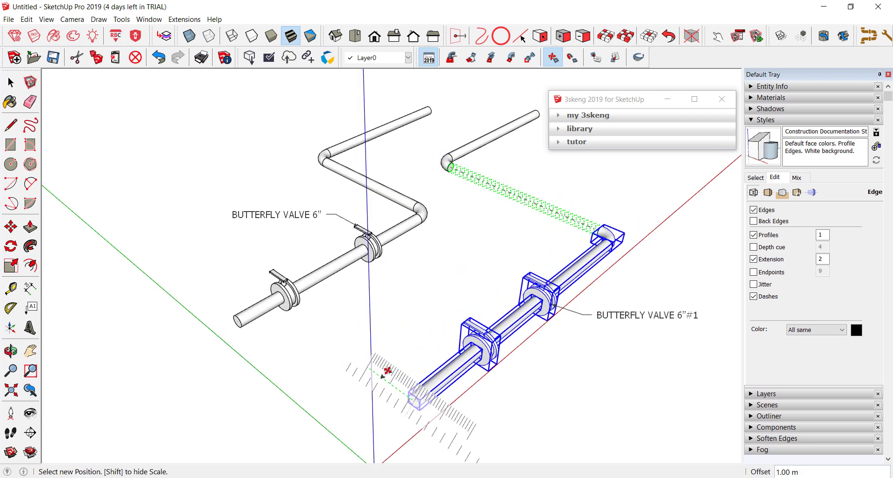
{"action": "left_click", "coordinate": [364, 355]}
{"action": "scroll", "coordinate": [404, 306], "scroll_direction": "down", "scroll_amount": 2}
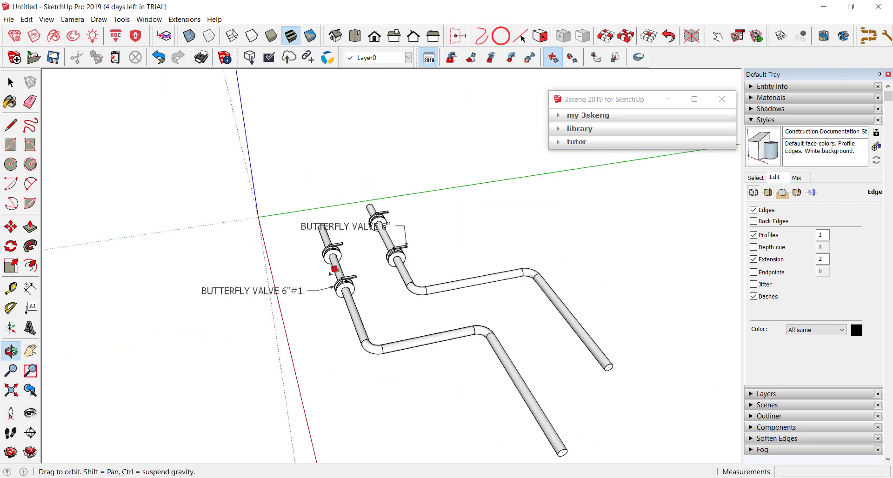
Move the left pipe chain to its new spot and orbit to review both runs
{"action": "mouse_move", "coordinate": [533, 293]}
{"action": "middle_mouse_down"}
{"action": "mouse_move", "coordinate": [357, 253]}
{"action": "mouse_move", "coordinate": [374, 248]}
{"action": "mouse_move", "coordinate": [310, 255]}
{"action": "middle_mouse_up"}
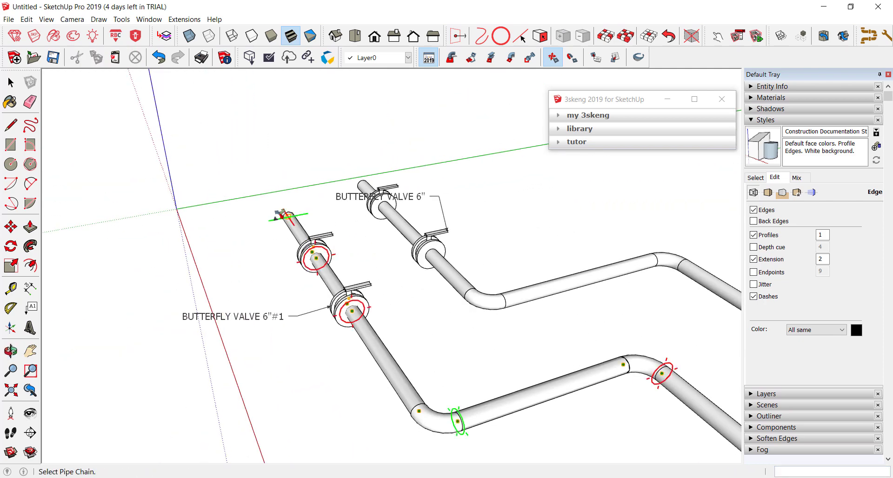
{"action": "left_click", "coordinate": [280, 212]}
{"action": "left_click", "coordinate": [260, 222]}
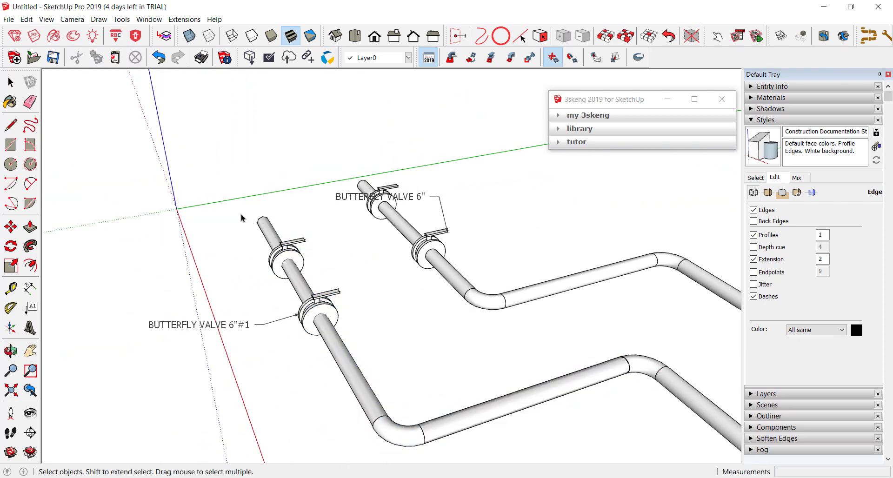
{"action": "mouse_move", "coordinate": [251, 220]}
{"action": "middle_mouse_down"}
{"action": "mouse_move", "coordinate": [588, 265]}
{"action": "mouse_move", "coordinate": [376, 293]}
{"action": "mouse_move", "coordinate": [502, 293]}
{"action": "middle_mouse_up"}
{"action": "scroll", "coordinate": [503, 293], "scroll_direction": "up", "scroll_amount": 2}
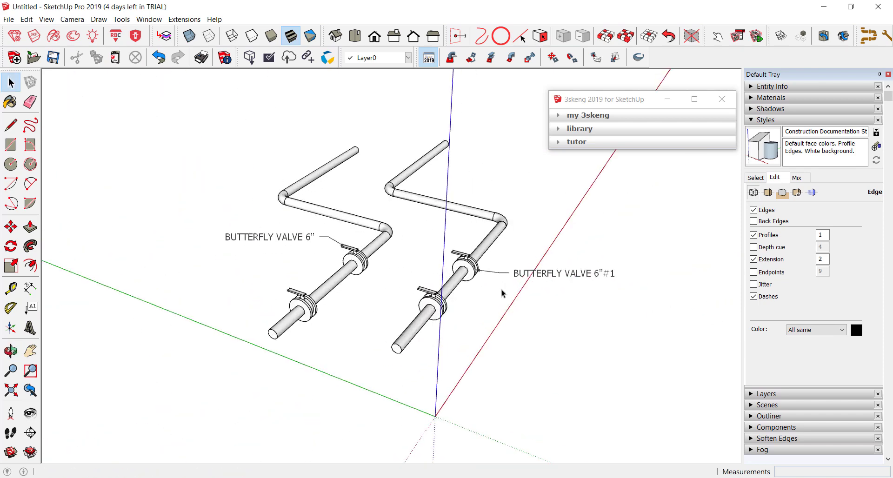
{"action": "scroll", "coordinate": [462, 318], "scroll_direction": "up", "scroll_amount": 1}
Select the valve components on both runs and choose to save the valve to its own file
{"action": "scroll", "coordinate": [437, 312], "scroll_direction": "up", "scroll_amount": 1}
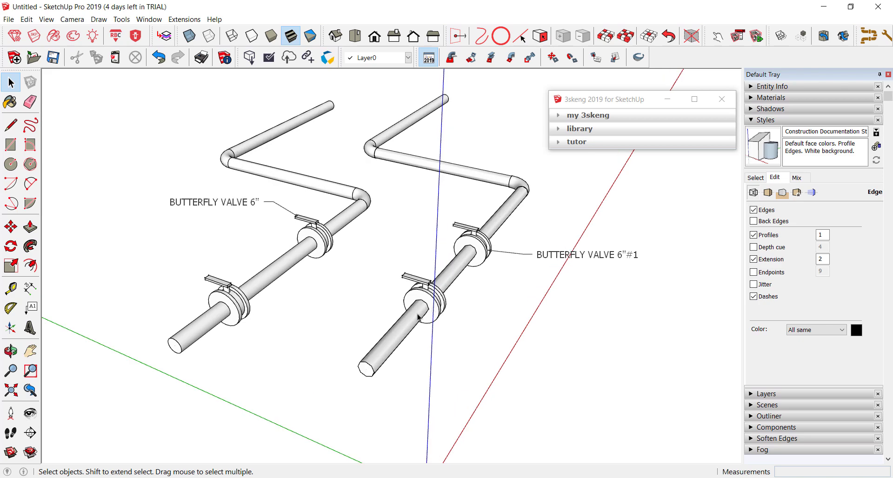
{"action": "scroll", "coordinate": [418, 317], "scroll_direction": "up", "scroll_amount": 1}
{"action": "scroll", "coordinate": [425, 300], "scroll_direction": "up", "scroll_amount": 1}
{"action": "left_click", "coordinate": [440, 293]}
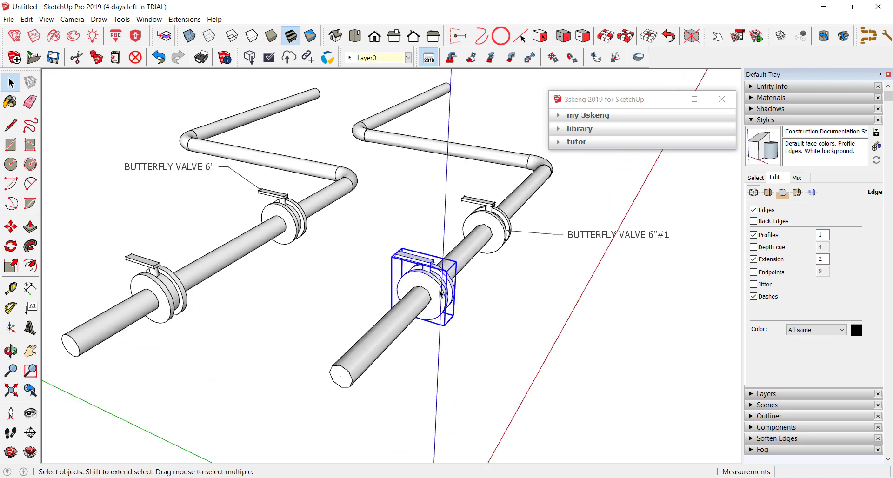
{"action": "left_click", "coordinate": [172, 289]}
{"action": "middle_click_drag", "start_coordinate": [231, 270], "coordinate": [222, 293]}
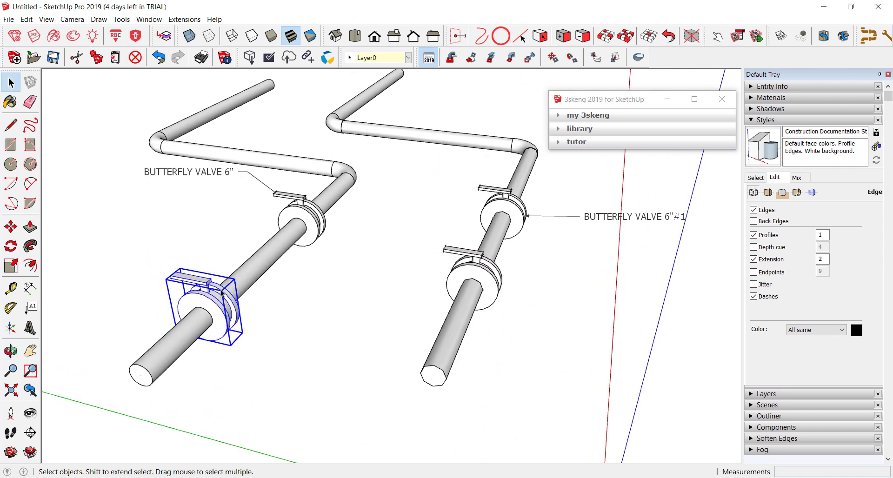
{"action": "scroll", "coordinate": [207, 290], "scroll_direction": "up", "scroll_amount": 2}
{"action": "right_click", "coordinate": [204, 291]}
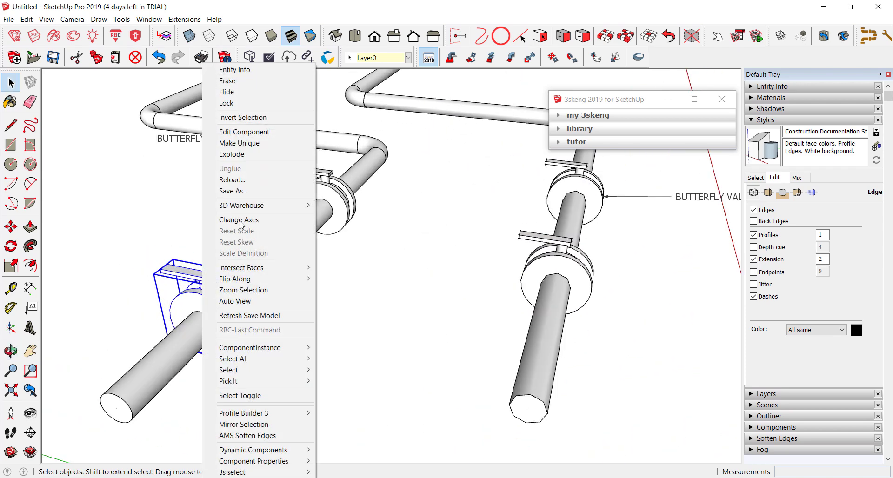
{"action": "left_click", "coordinate": [240, 195]}
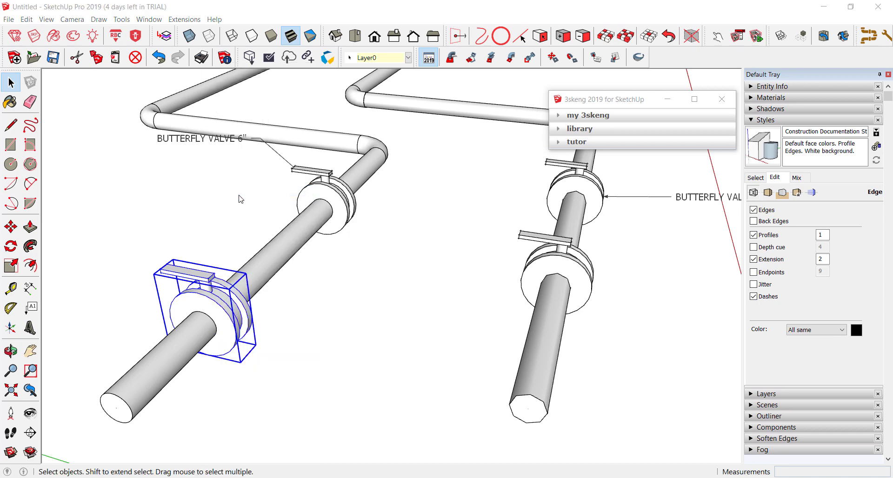
Create a Desktop folder named '3skeng objects' and save the valve model into it
{"action": "left_click", "coordinate": [209, 117]}
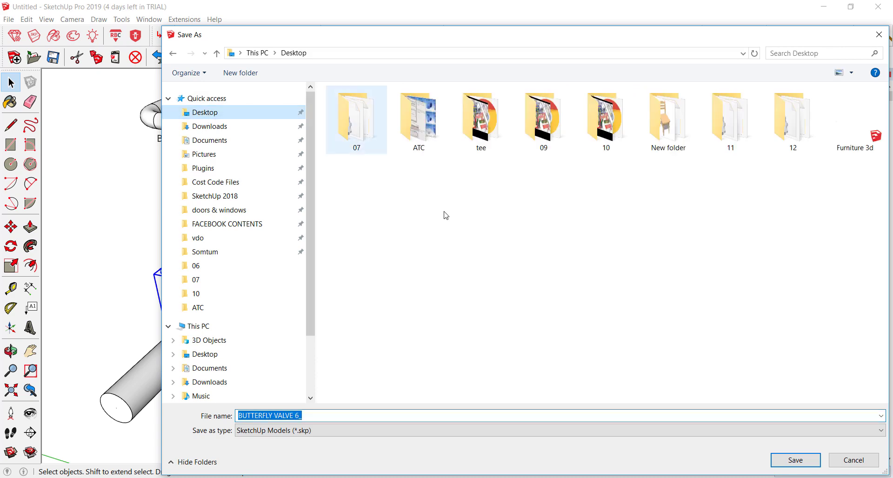
{"action": "right_click", "coordinate": [420, 244]}
{"action": "mouse_move", "coordinate": [471, 355]}
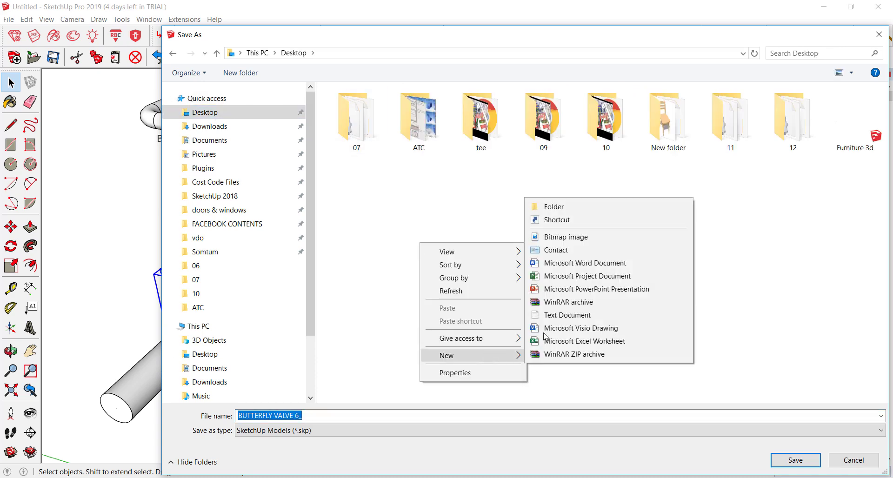
{"action": "left_click", "coordinate": [595, 207]}
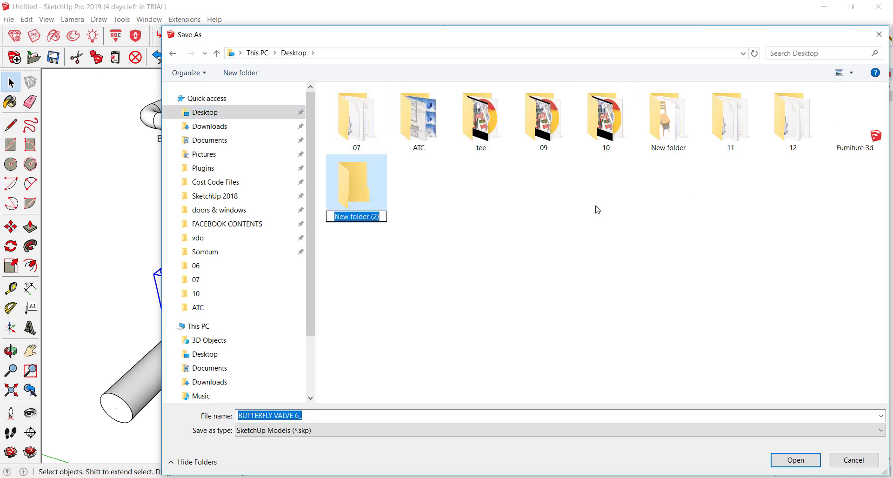
{"action": "type", "text": "3skeng objects"}
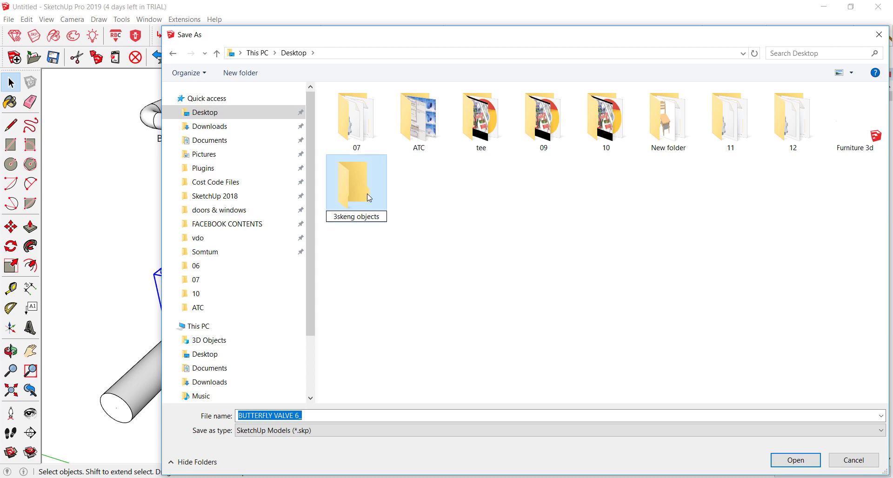
{"action": "key", "text": "Return"}
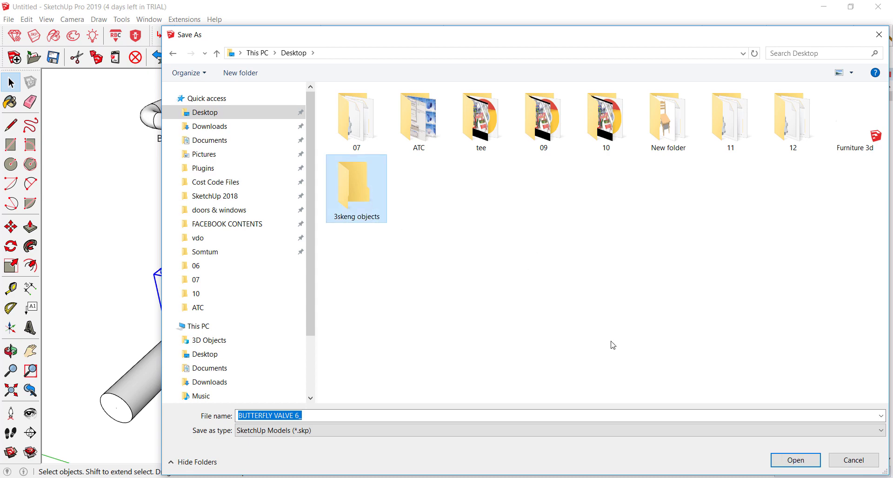
{"action": "left_click", "coordinate": [795, 460]}
{"action": "left_click", "coordinate": [809, 463]}
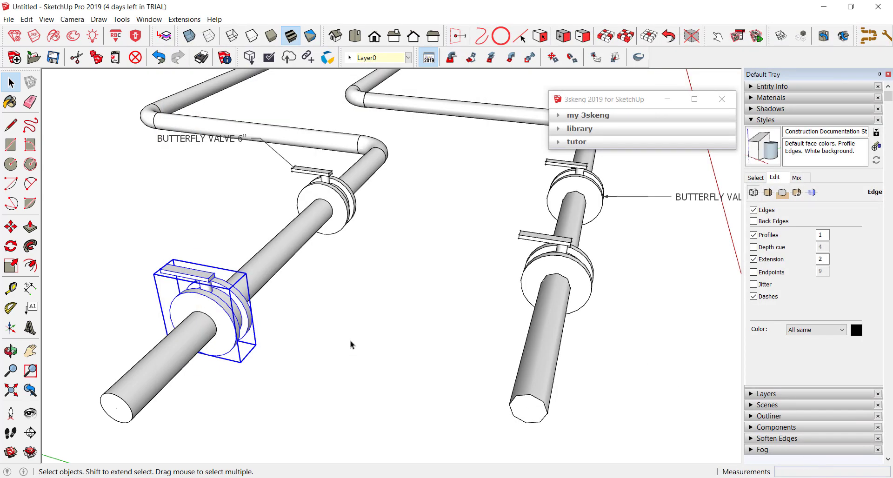
Select the unlabelled valve on the front pipe and show its Entity Info
{"action": "scroll", "coordinate": [350, 344], "scroll_direction": "down", "scroll_amount": 1}
{"action": "scroll", "coordinate": [313, 323], "scroll_direction": "down", "scroll_amount": 1}
{"action": "scroll", "coordinate": [268, 321], "scroll_direction": "up", "scroll_amount": 2}
{"action": "scroll", "coordinate": [264, 320], "scroll_direction": "up", "scroll_amount": 1}
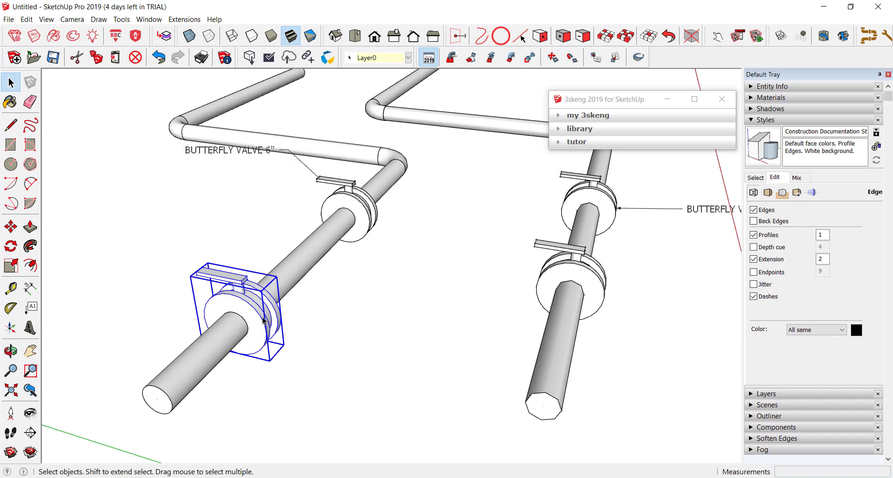
{"action": "scroll", "coordinate": [263, 320], "scroll_direction": "down", "scroll_amount": 2}
{"action": "mouse_move", "coordinate": [263, 320]}
{"action": "middle_mouse_down"}
{"action": "mouse_move", "coordinate": [275, 339]}
{"action": "mouse_move", "coordinate": [403, 316]}
{"action": "middle_mouse_up"}
{"action": "scroll", "coordinate": [403, 316], "scroll_direction": "up", "scroll_amount": 2}
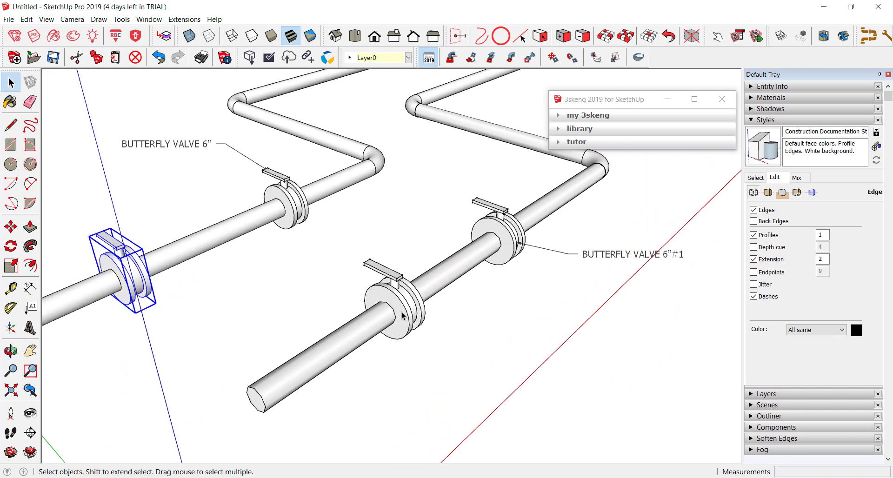
{"action": "left_click", "coordinate": [403, 315]}
{"action": "scroll", "coordinate": [403, 315], "scroll_direction": "up", "scroll_amount": 1}
{"action": "scroll", "coordinate": [403, 316], "scroll_direction": "up", "scroll_amount": 1}
{"action": "right_click", "coordinate": [385, 280]}
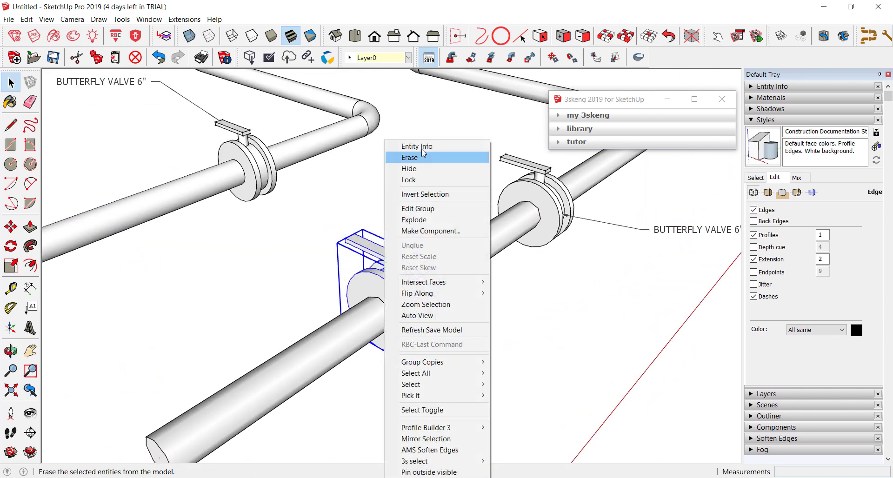
{"action": "left_click", "coordinate": [421, 146]}
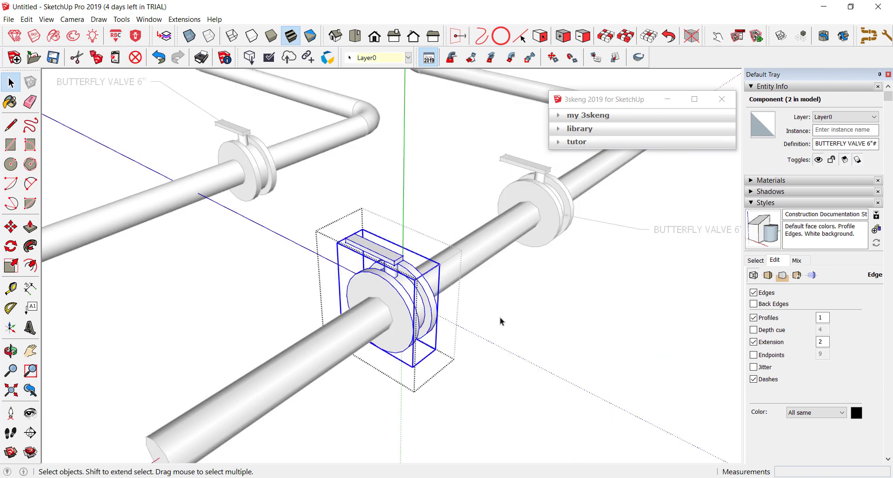
Undo to revert the valve to a group, then reselect the front valve group
{"action": "left_click", "coordinate": [536, 333]}
{"action": "key", "text": "ctrl+z"}
{"action": "left_click", "coordinate": [393, 288]}
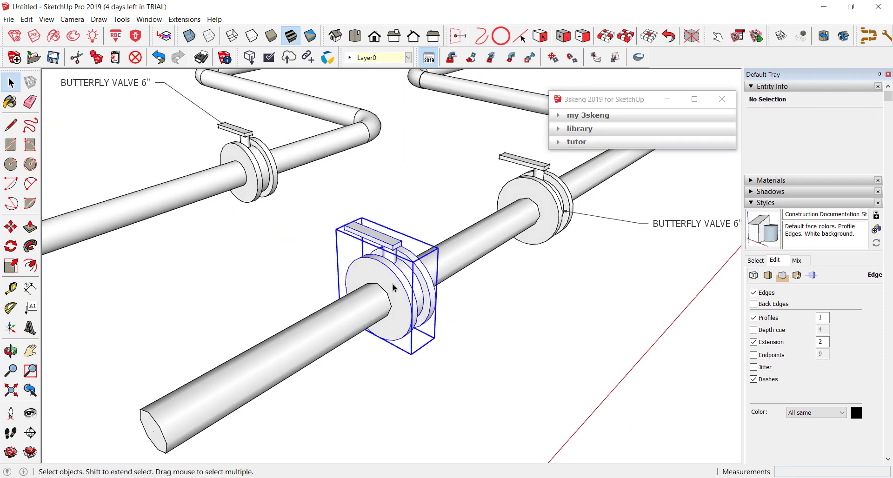
{"action": "right_click", "coordinate": [393, 288]}
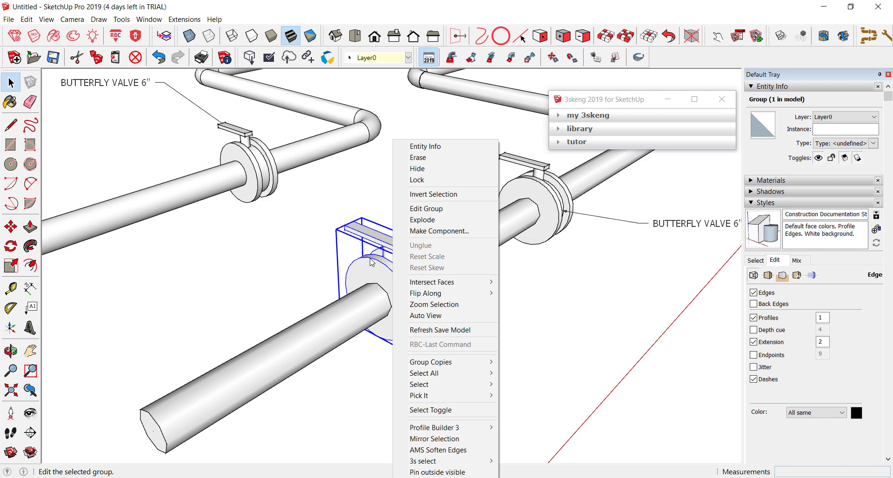
{"action": "left_click", "coordinate": [338, 257]}
{"action": "left_click", "coordinate": [404, 286]}
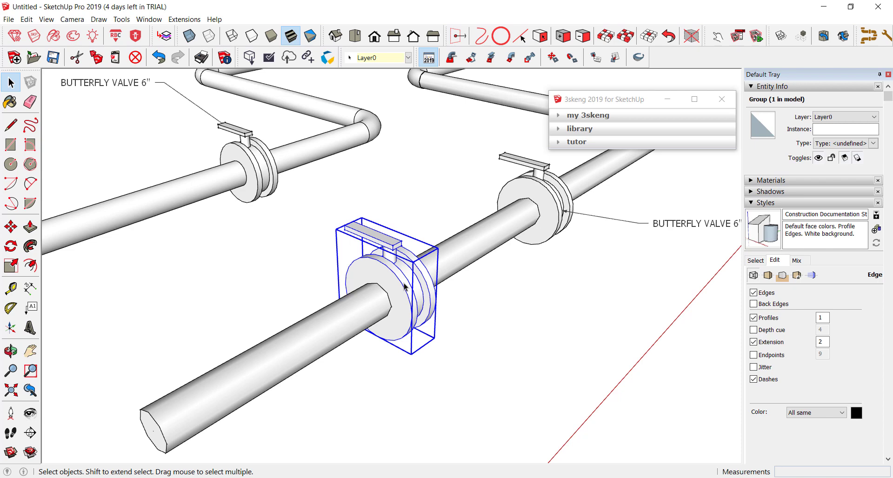
Start a new model from a template, discarding unsaved changes to the valve model
{"action": "left_click", "coordinate": [9, 20]}
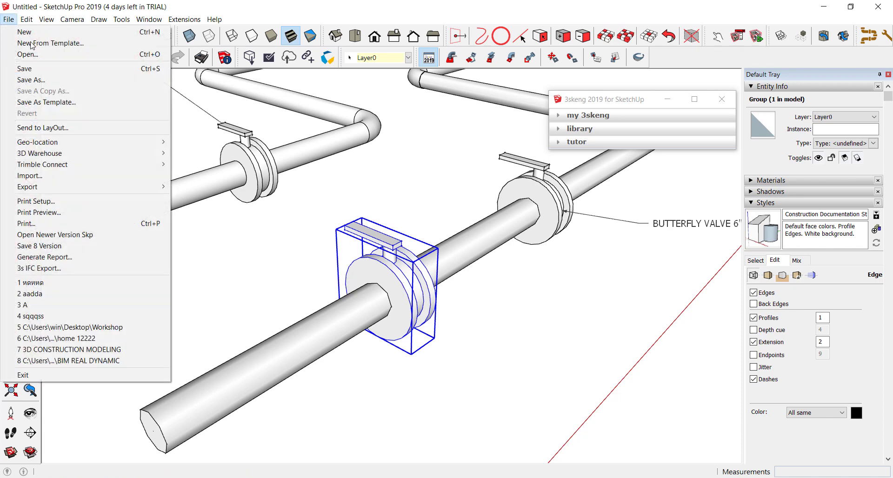
{"action": "left_click", "coordinate": [33, 49]}
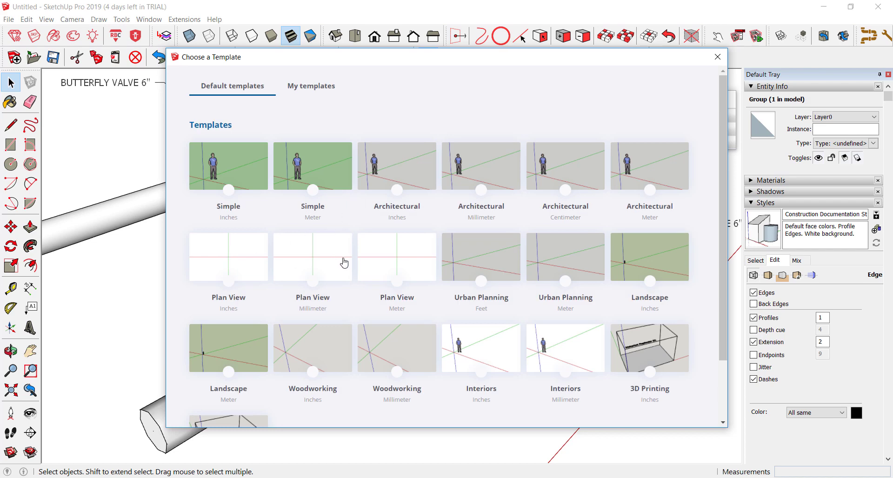
{"action": "left_click", "coordinate": [401, 259]}
{"action": "left_click", "coordinate": [450, 269]}
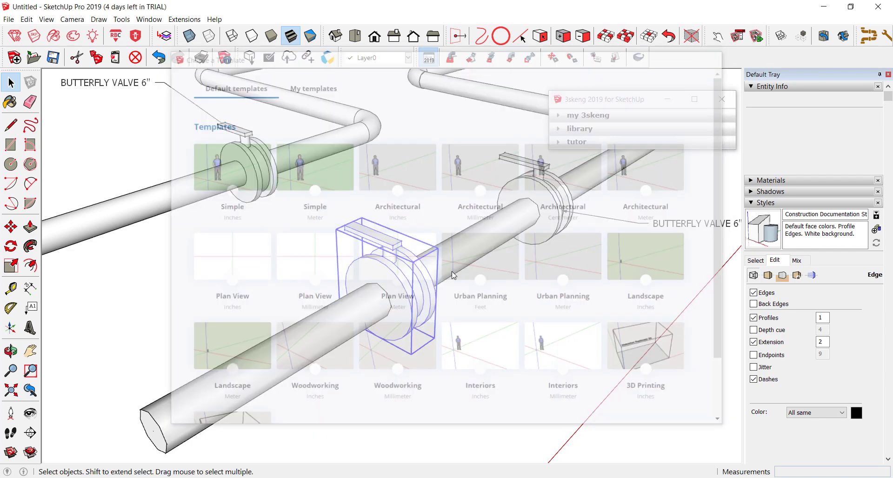
{"action": "mouse_move", "coordinate": [452, 275]}
{"action": "middle_mouse_down"}
{"action": "mouse_move", "coordinate": [307, 172]}
{"action": "mouse_move", "coordinate": [385, 248]}
{"action": "middle_mouse_up"}
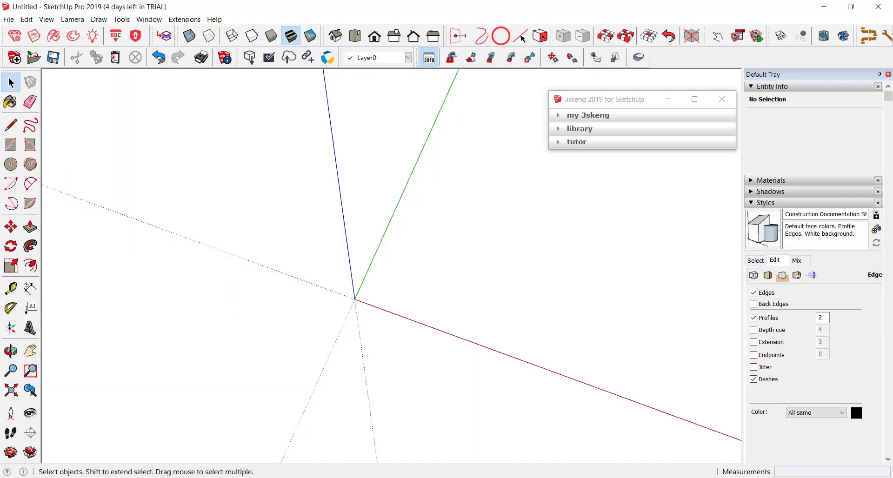
Activate the 3skeng pipe tool and pick a straight pipe from the Plastic Piping (AWWA-C9xx) library
{"action": "mouse_move", "coordinate": [431, 307]}
{"action": "middle_mouse_down"}
{"action": "mouse_move", "coordinate": [371, 285]}
{"action": "mouse_move", "coordinate": [369, 363]}
{"action": "mouse_move", "coordinate": [381, 354]}
{"action": "mouse_move", "coordinate": [407, 267]}
{"action": "middle_mouse_up"}
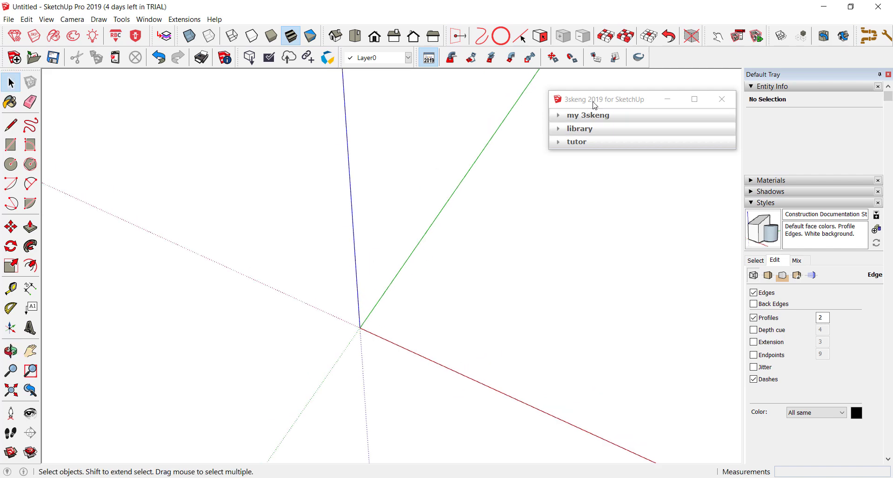
{"action": "left_click_drag", "start_coordinate": [595, 105], "coordinate": [589, 86]}
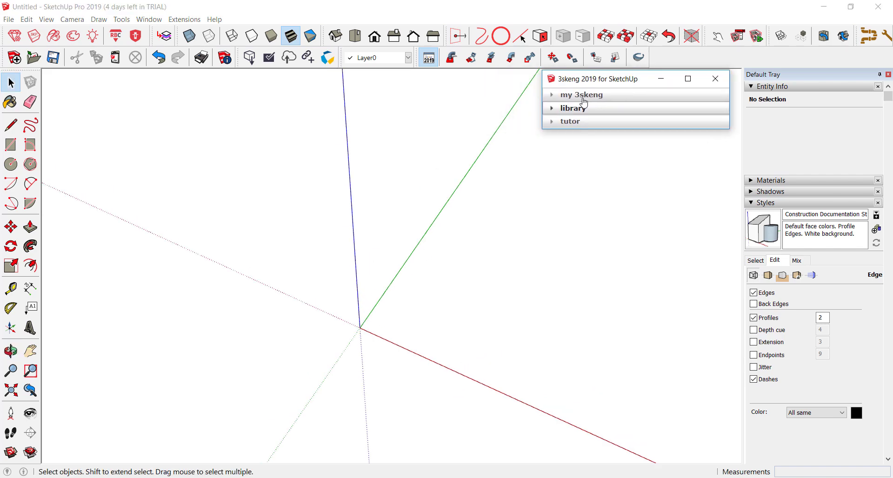
{"action": "mouse_move", "coordinate": [339, 315]}
{"action": "middle_mouse_down"}
{"action": "mouse_move", "coordinate": [367, 326]}
{"action": "mouse_move", "coordinate": [360, 273]}
{"action": "middle_mouse_up"}
{"action": "left_click", "coordinate": [451, 58]}
{"action": "left_click", "coordinate": [361, 273]}
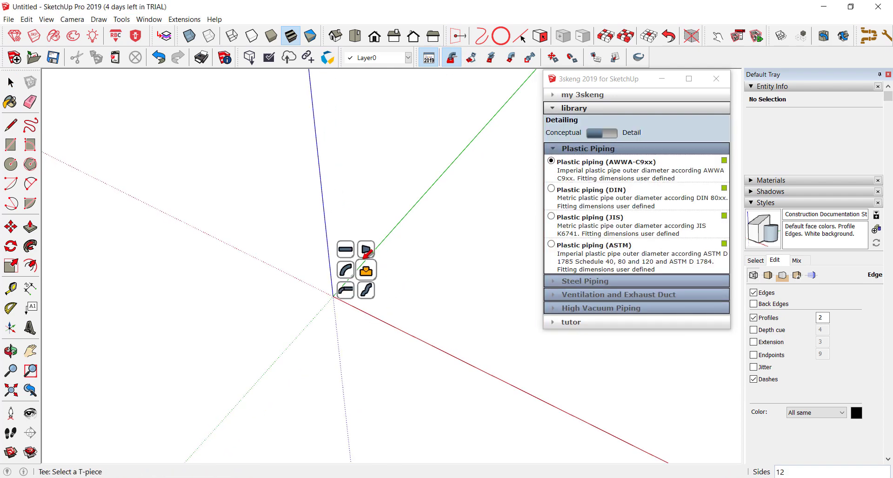
{"action": "left_click", "coordinate": [366, 269]}
{"action": "middle_click_drag", "start_coordinate": [378, 279], "coordinate": [346, 260]}
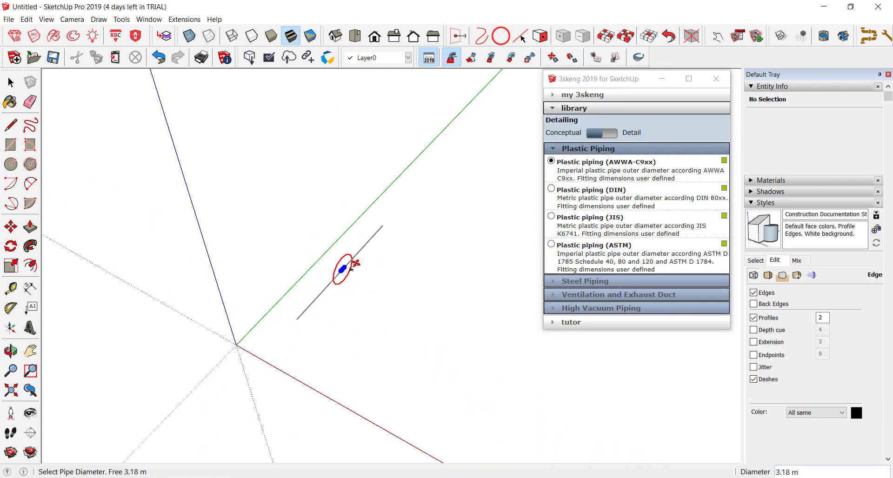
Draw one straight AW 8" plastic pipe, then minimize the 3skeng and Entity Info panels
{"action": "scroll", "coordinate": [346, 258], "scroll_direction": "up", "scroll_amount": 2}
{"action": "scroll", "coordinate": [348, 257], "scroll_direction": "up", "scroll_amount": 2}
{"action": "scroll", "coordinate": [350, 256], "scroll_direction": "up", "scroll_amount": 2}
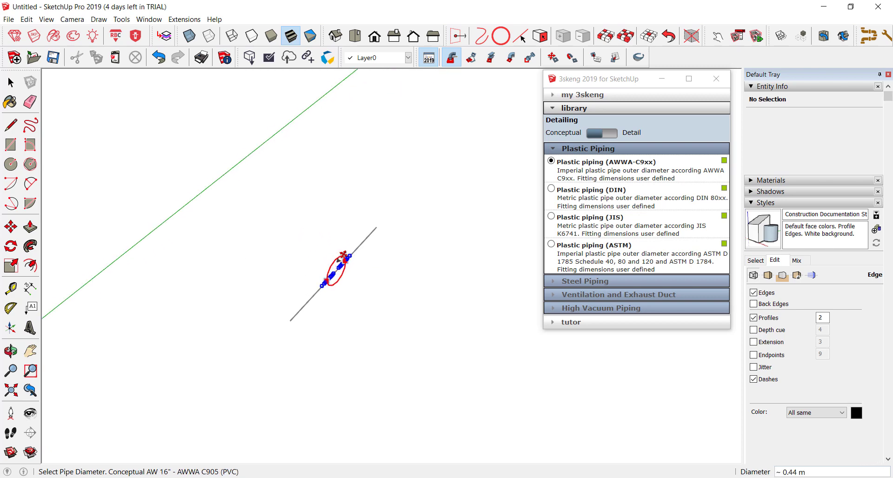
{"action": "scroll", "coordinate": [352, 255], "scroll_direction": "up", "scroll_amount": 1}
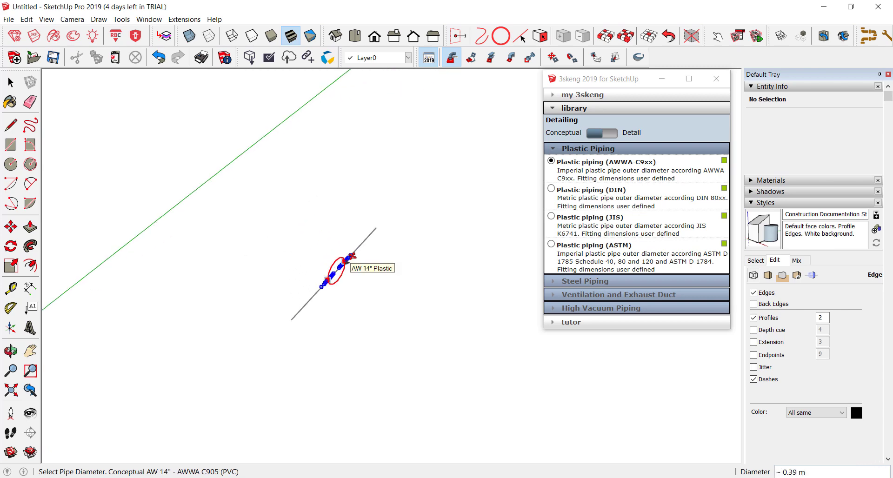
{"action": "scroll", "coordinate": [347, 258], "scroll_direction": "down", "scroll_amount": 1}
{"action": "scroll", "coordinate": [348, 256], "scroll_direction": "down", "scroll_amount": 1}
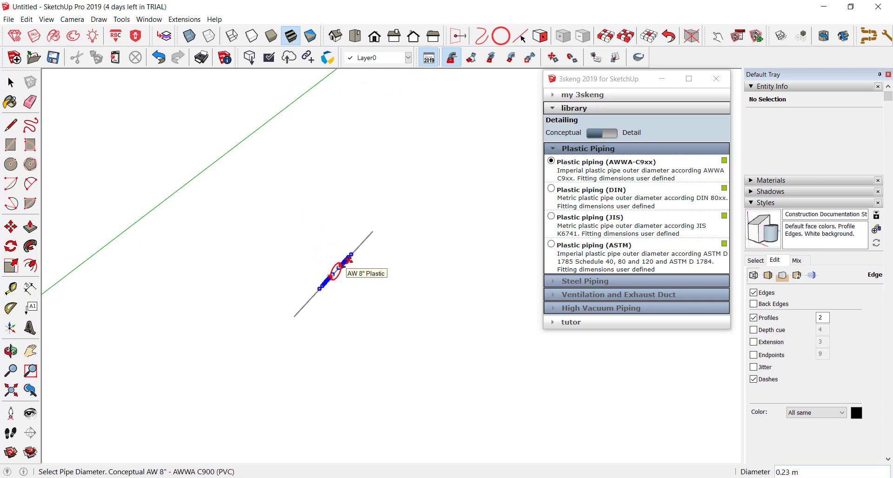
{"action": "left_click", "coordinate": [342, 265]}
{"action": "left_click", "coordinate": [445, 336]}
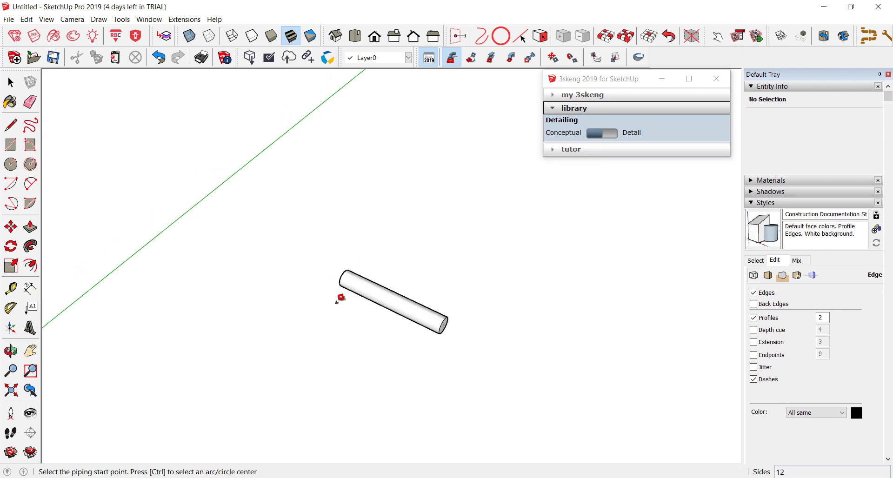
{"action": "mouse_move", "coordinate": [339, 299]}
{"action": "middle_mouse_down"}
{"action": "mouse_move", "coordinate": [335, 247]}
{"action": "mouse_move", "coordinate": [409, 313]}
{"action": "middle_mouse_up"}
{"action": "scroll", "coordinate": [343, 275], "scroll_direction": "up", "scroll_amount": 3}
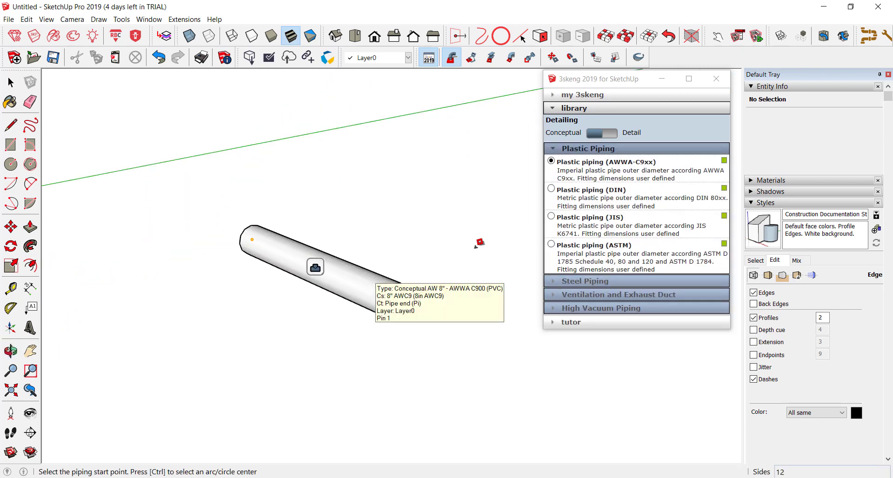
{"action": "left_click", "coordinate": [662, 79]}
{"action": "left_click", "coordinate": [756, 87]}
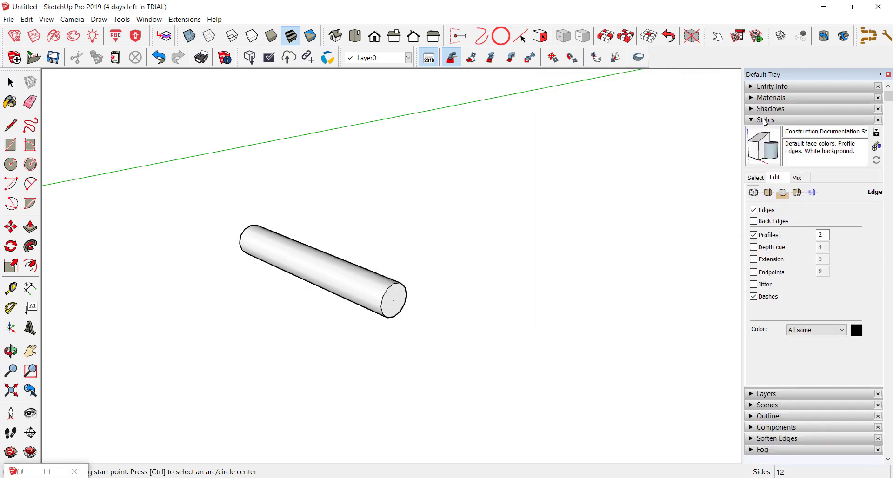
Open the Components panel and add the Desktop '3skeng objects' folder as a local collection
{"action": "left_click", "coordinate": [765, 121]}
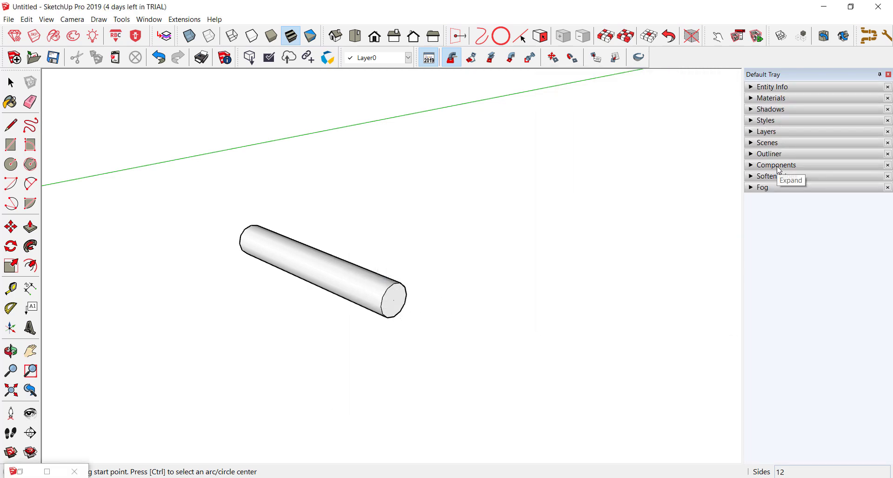
{"action": "left_click", "coordinate": [778, 166]}
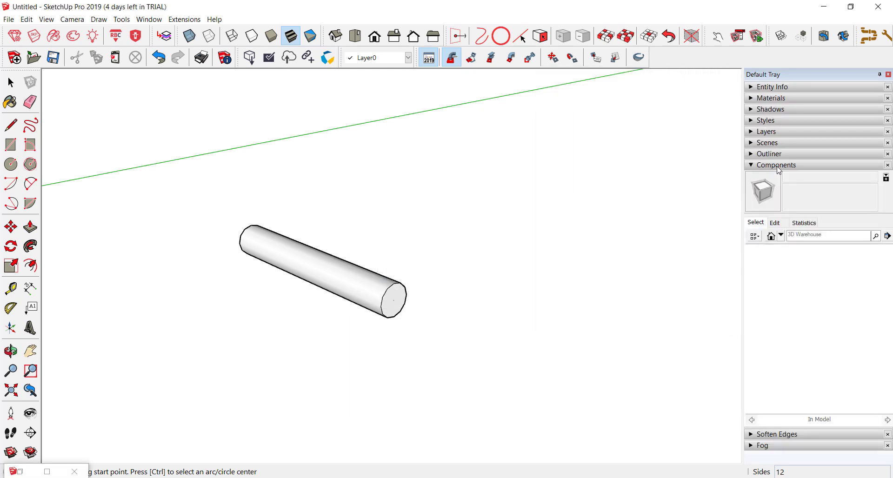
{"action": "left_click", "coordinate": [887, 236]}
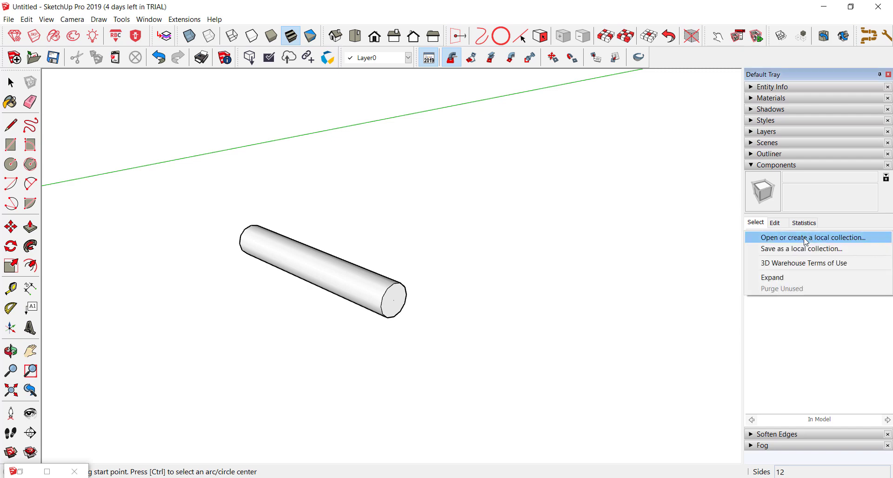
{"action": "left_click", "coordinate": [806, 238]}
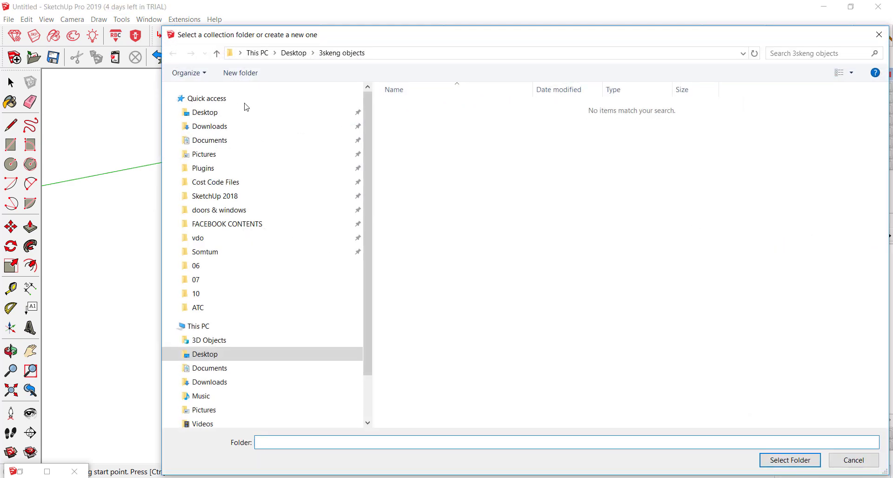
{"action": "left_click", "coordinate": [228, 115]}
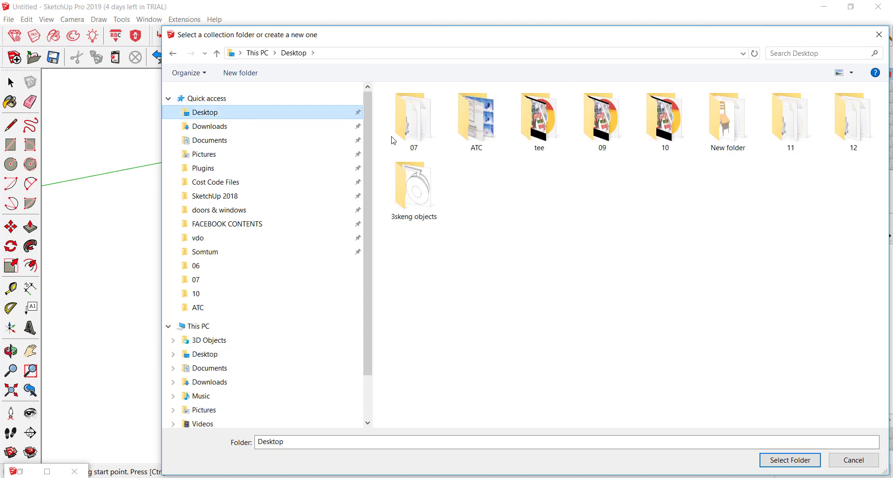
{"action": "double_click", "coordinate": [425, 192]}
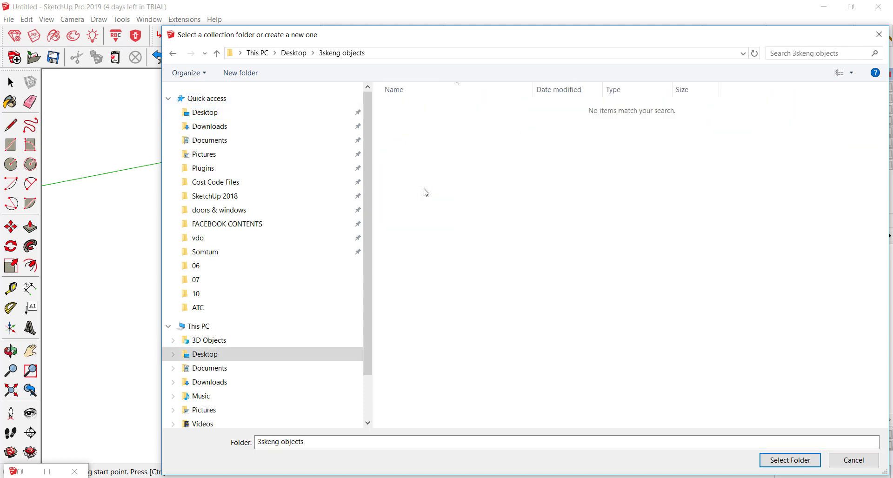
{"action": "left_click", "coordinate": [789, 460]}
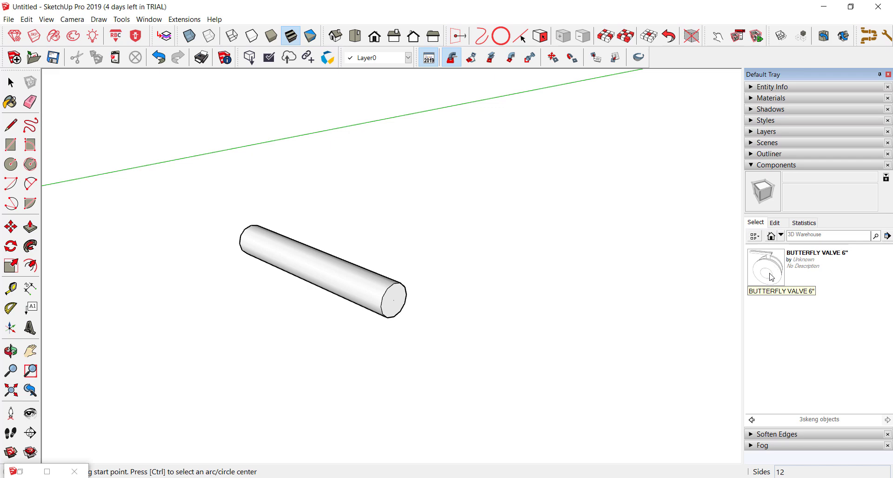
Fit the BUTTERFLY VALVE 6" onto the end of the pipe
{"action": "left_click", "coordinate": [770, 279]}
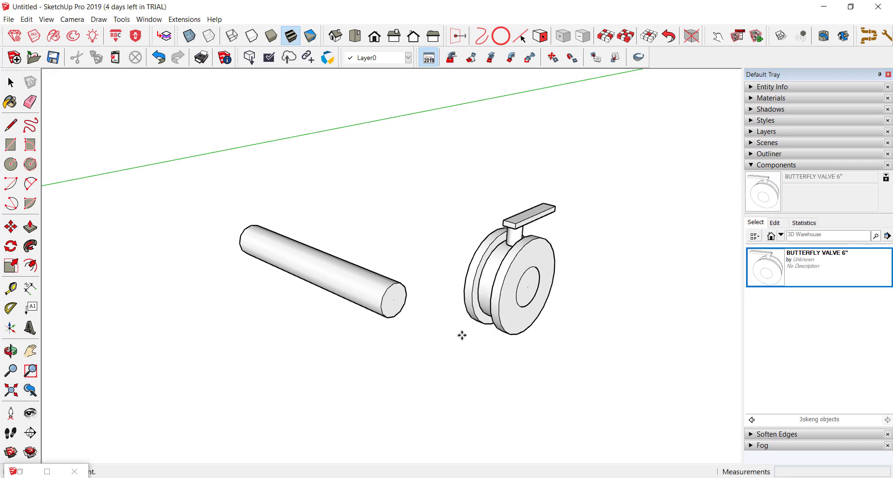
{"action": "middle_click_drag", "start_coordinate": [527, 267], "coordinate": [635, 213]}
{"action": "left_click", "coordinate": [572, 57]}
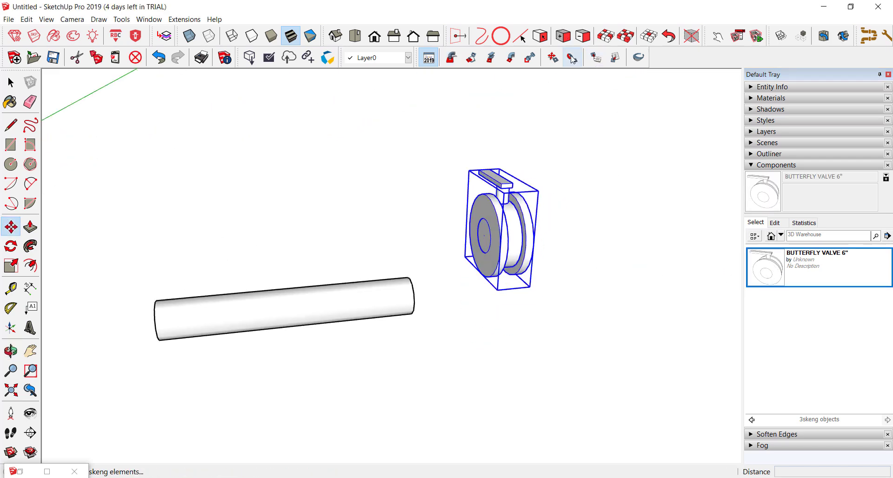
{"action": "left_click", "coordinate": [420, 283]}
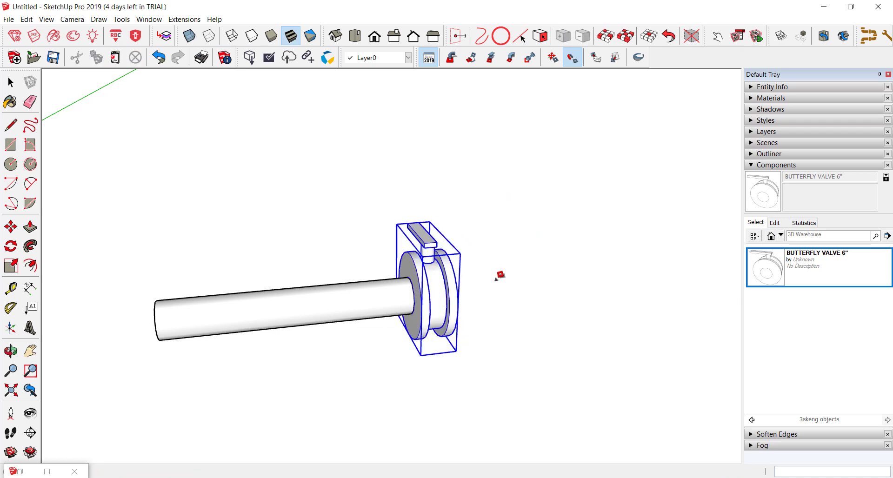
{"action": "middle_click_drag", "start_coordinate": [498, 274], "coordinate": [498, 138]}
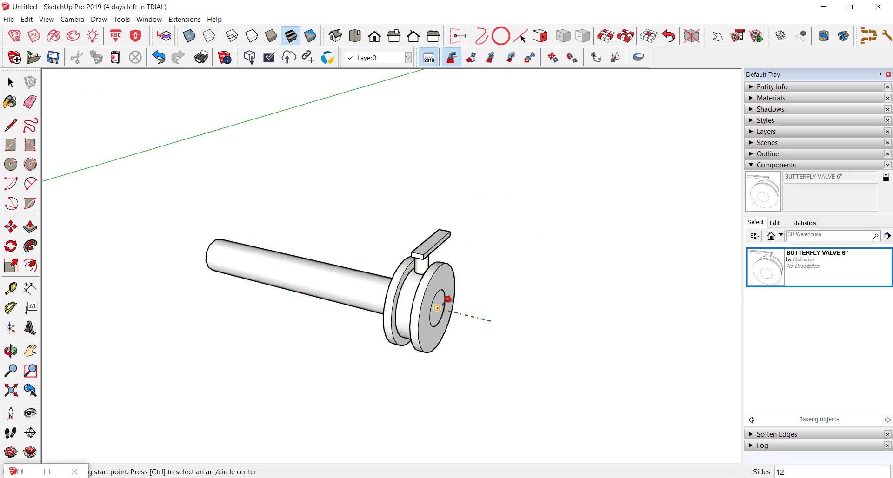
Draw a new pipe extending out from the valve's flange centre
{"action": "left_click", "coordinate": [445, 303]}
{"action": "left_click", "coordinate": [432, 279]}
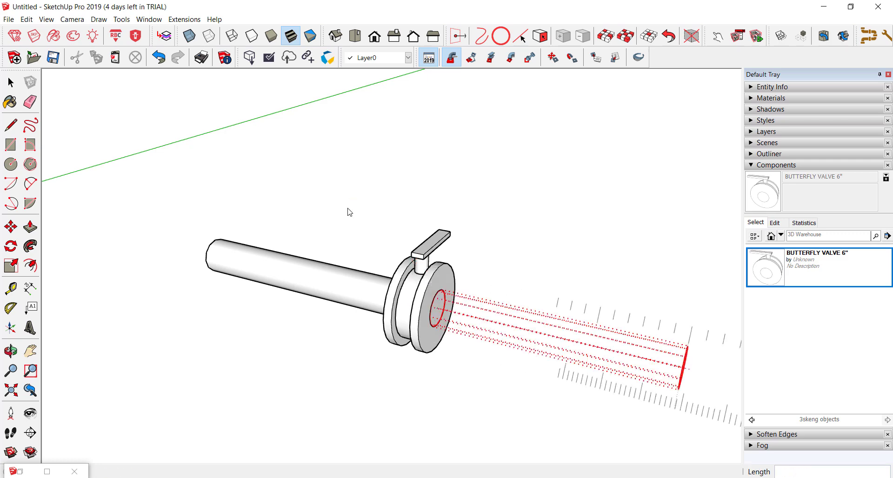
{"action": "key", "text": "Return"}
{"action": "scroll", "coordinate": [422, 229], "scroll_direction": "down", "scroll_amount": 3}
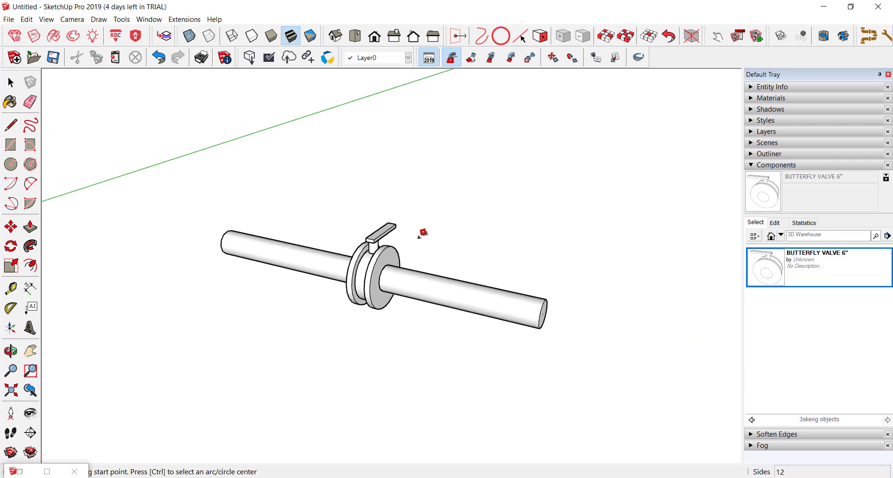
{"action": "scroll", "coordinate": [420, 269], "scroll_direction": "down", "scroll_amount": 2}
{"action": "key", "text": "space"}
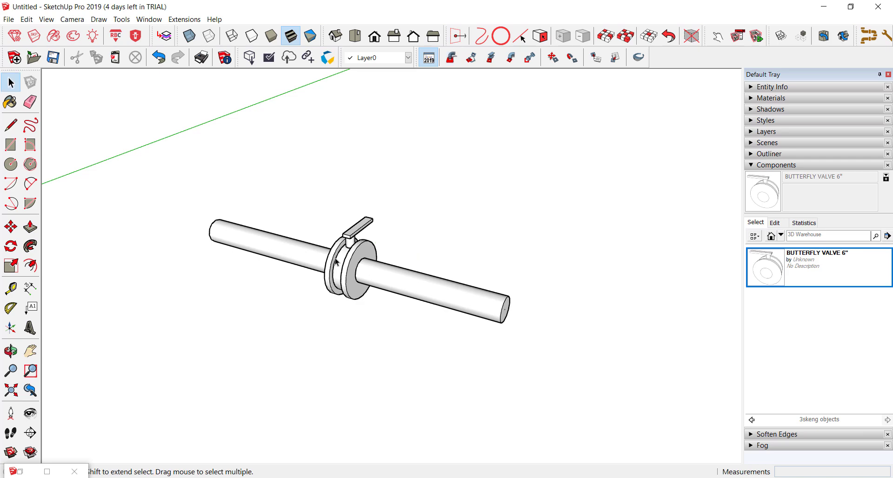
Slide the valve along the pipe to a new position
{"action": "left_click", "coordinate": [553, 57]}
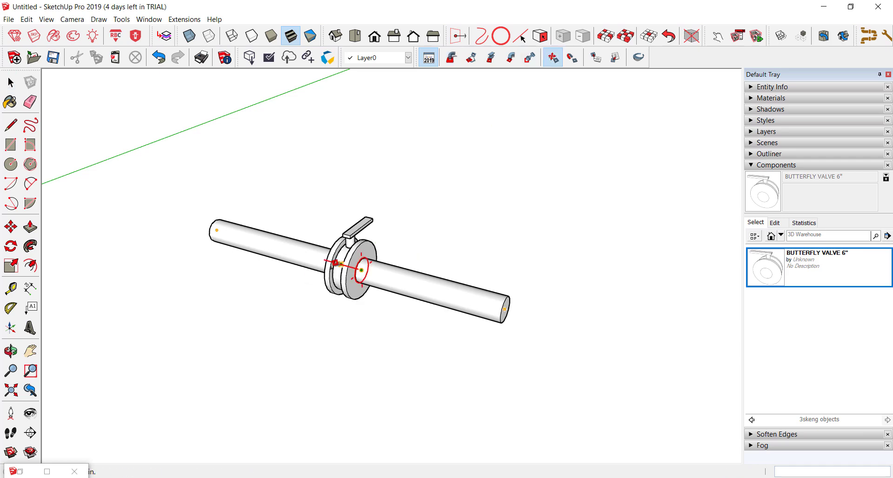
{"action": "left_click", "coordinate": [335, 263]}
{"action": "left_click", "coordinate": [309, 245]}
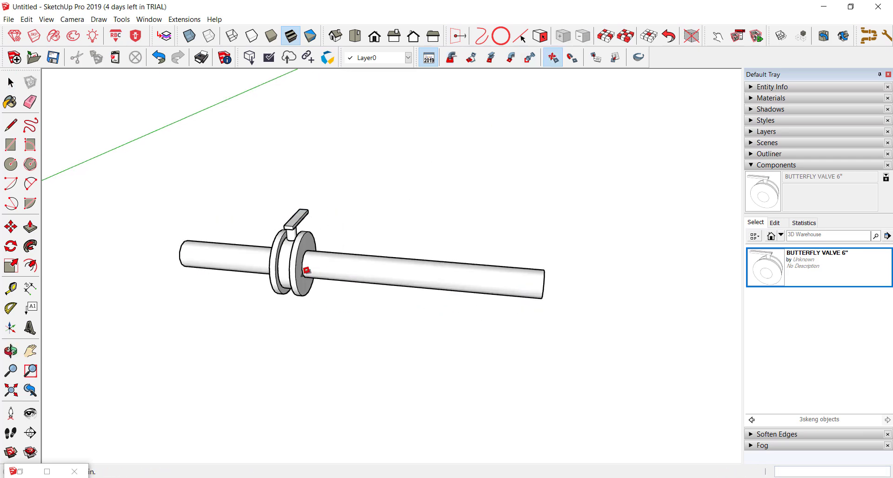
{"action": "left_click", "coordinate": [363, 274]}
{"action": "left_click", "coordinate": [451, 264]}
{"action": "middle_click_drag", "start_coordinate": [394, 255], "coordinate": [380, 245]}
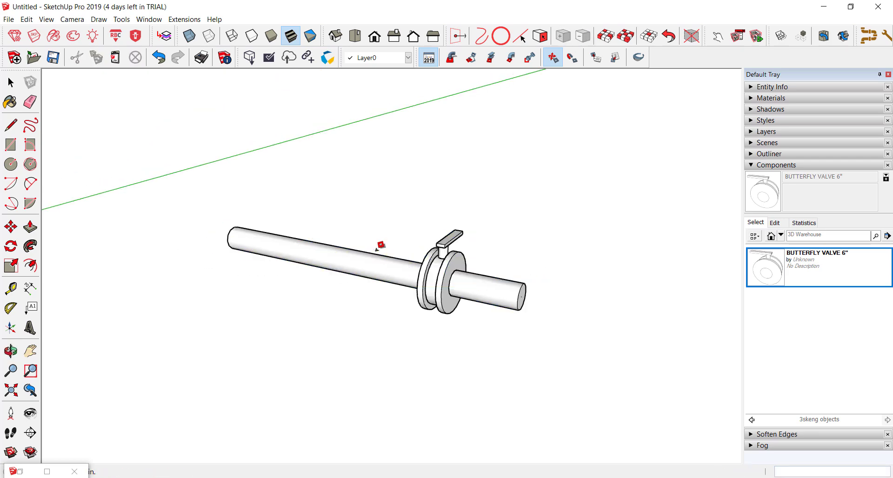
{"action": "key", "text": "space"}
{"action": "scroll", "coordinate": [352, 229], "scroll_direction": "down", "scroll_amount": 1}
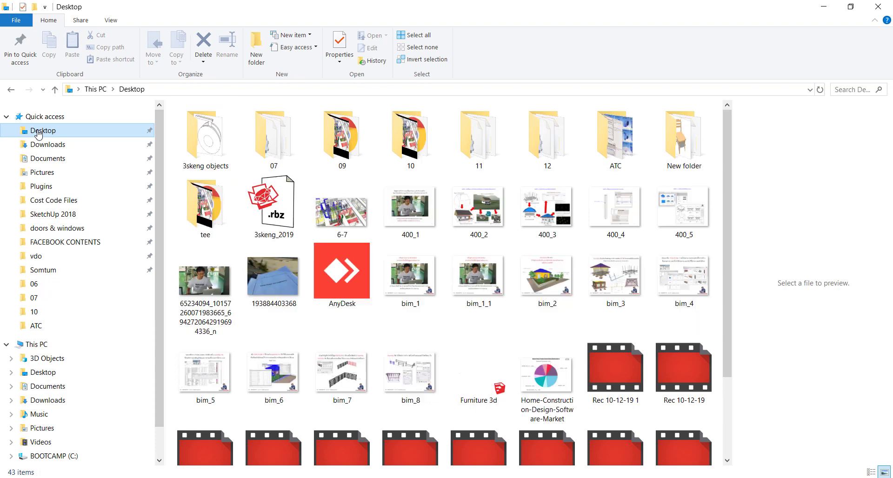
Tile the '3skeng objects' folder beside SketchUp and drag the BUTTERFLY VALVE 6_ file in beside the pipe
{"action": "double_click", "coordinate": [207, 142]}
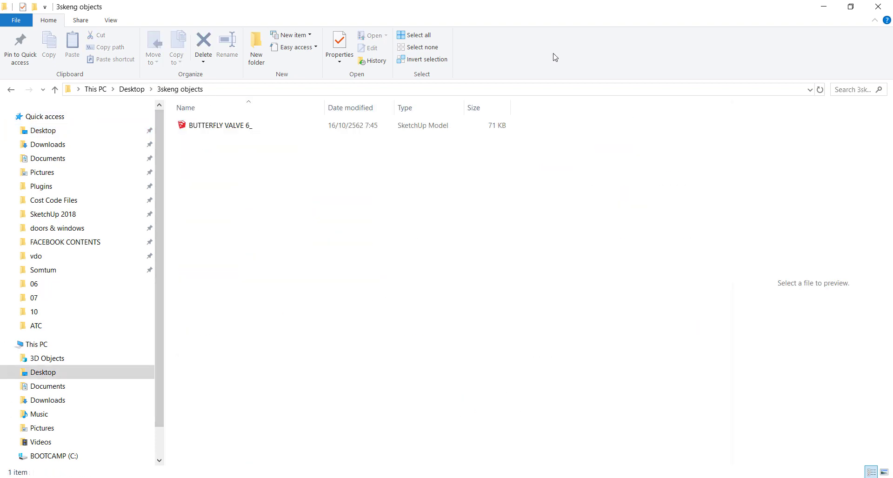
{"action": "key", "text": "super+Down"}
{"action": "key", "text": "super+Right"}
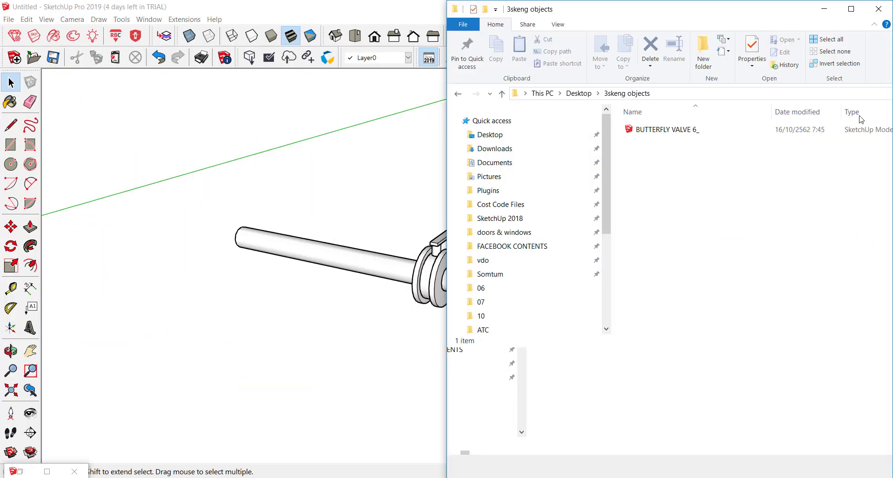
{"action": "left_click", "coordinate": [230, 195]}
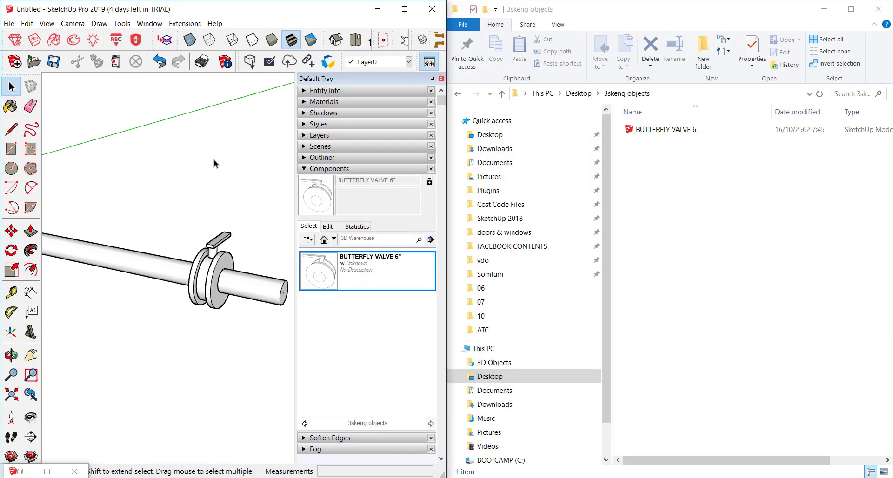
{"action": "left_click", "coordinate": [654, 132]}
{"action": "left_click", "coordinate": [318, 271]}
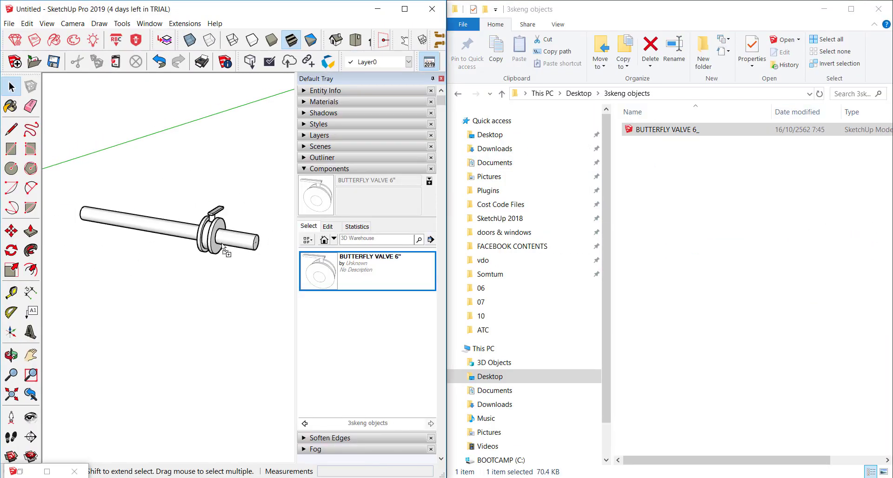
{"action": "left_click", "coordinate": [193, 260]}
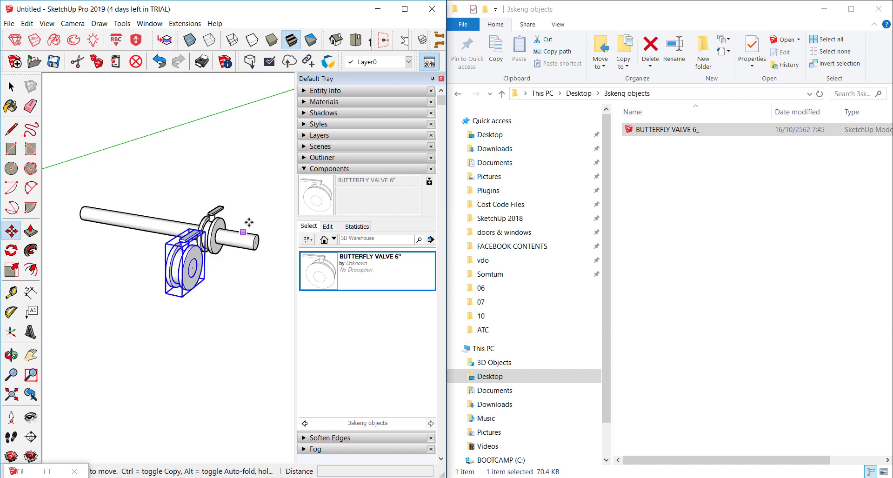
{"action": "scroll", "coordinate": [249, 223], "scroll_direction": "down", "scroll_amount": 3}
Maximize SketchUp and fit the second valve onto the pipe's left end
{"action": "left_click", "coordinate": [406, 9]}
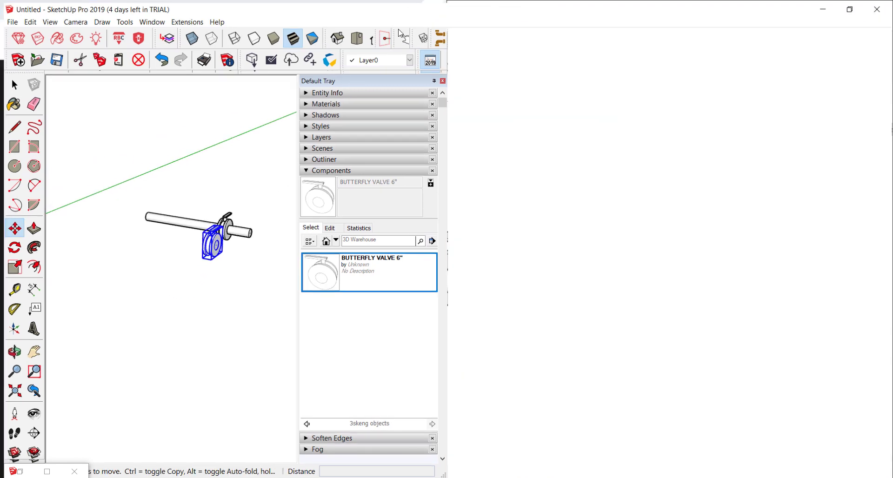
{"action": "middle_click_drag", "start_coordinate": [465, 140], "coordinate": [547, 105]}
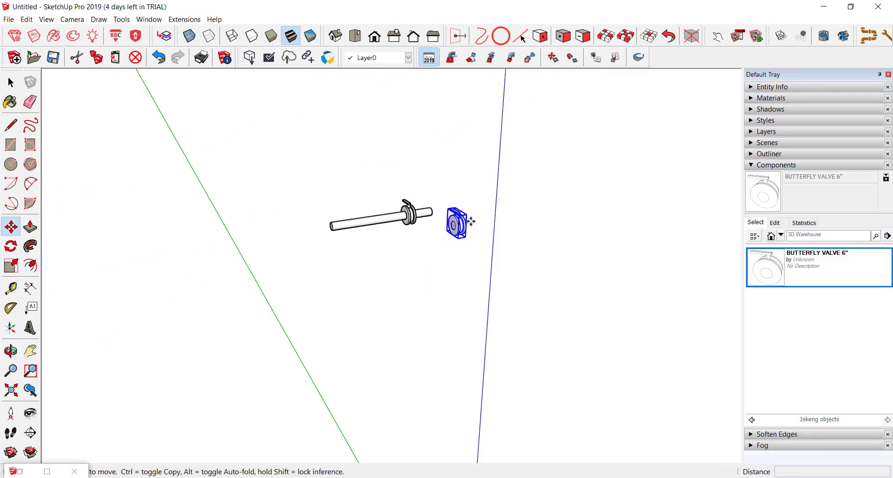
{"action": "left_click", "coordinate": [572, 58]}
{"action": "left_click", "coordinate": [353, 221]}
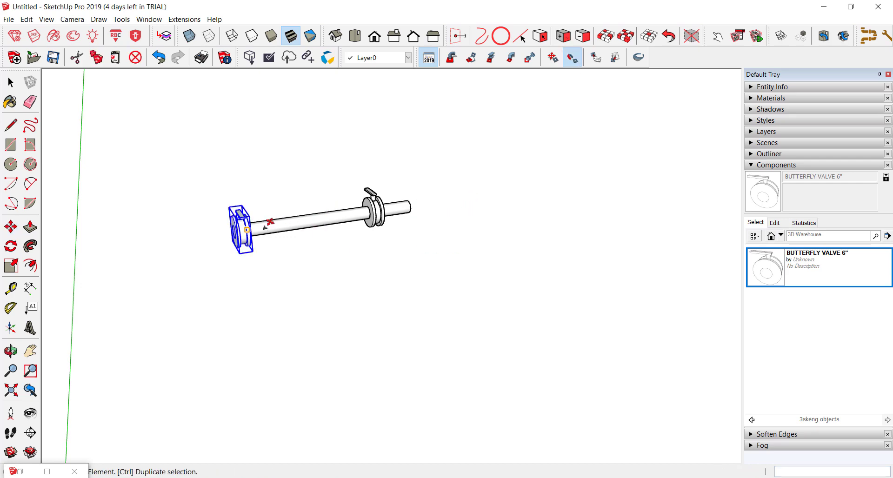
{"action": "middle_click_drag", "start_coordinate": [259, 223], "coordinate": [257, 179]}
{"action": "scroll", "coordinate": [257, 178], "scroll_direction": "up", "scroll_amount": 1}
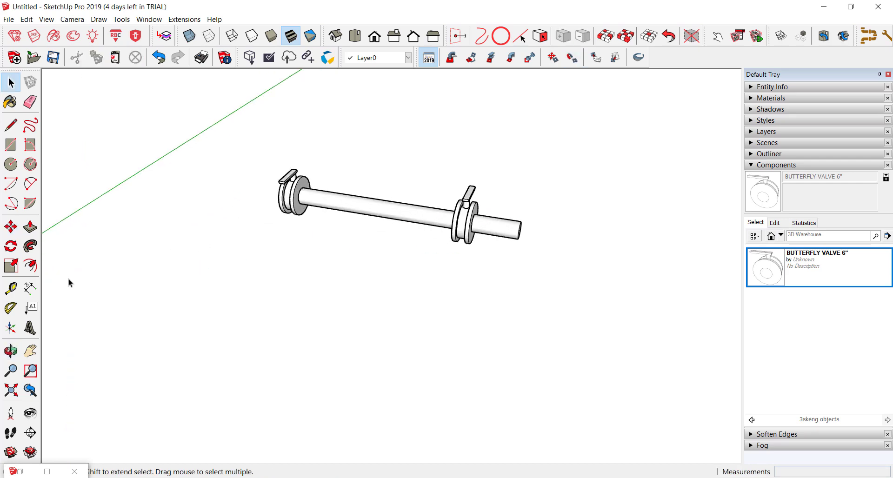
Add leader text labels to the left and right valves
{"action": "left_click", "coordinate": [31, 307]}
{"action": "left_click", "coordinate": [298, 176]}
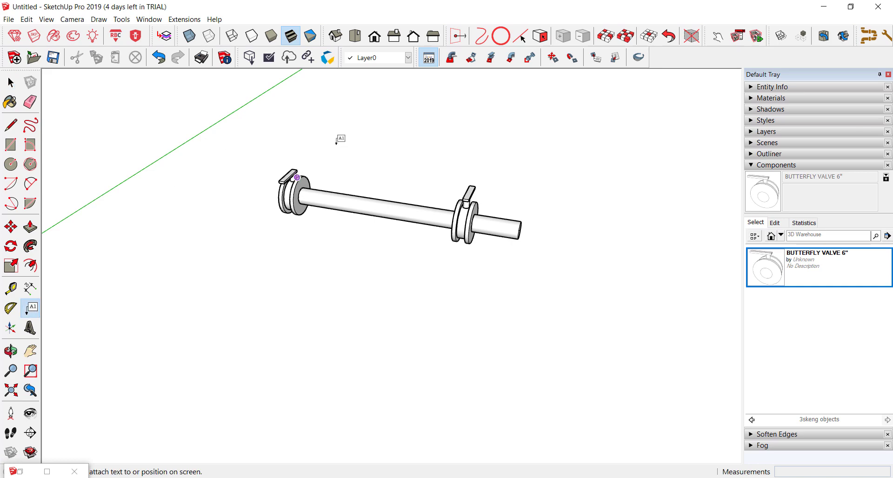
{"action": "left_click", "coordinate": [342, 141]}
{"action": "left_click", "coordinate": [418, 96]}
{"action": "left_click", "coordinate": [467, 206]}
{"action": "left_click", "coordinate": [518, 188]}
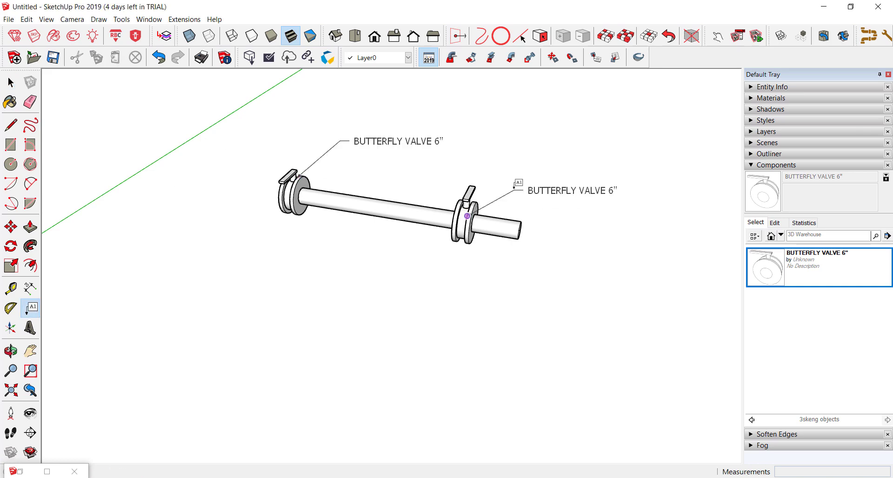
{"action": "left_click", "coordinate": [528, 164]}
{"action": "key", "text": "space"}
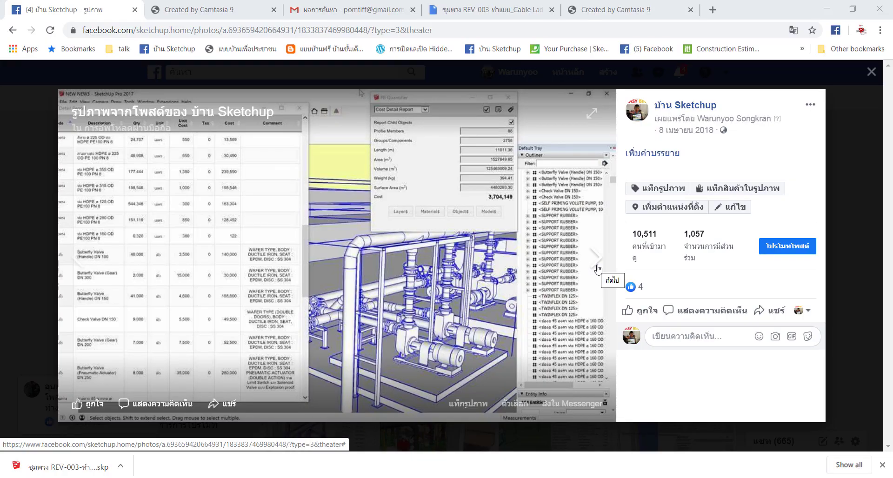
Advance three example project photos, then go back one
{"action": "left_click", "coordinate": [598, 270]}
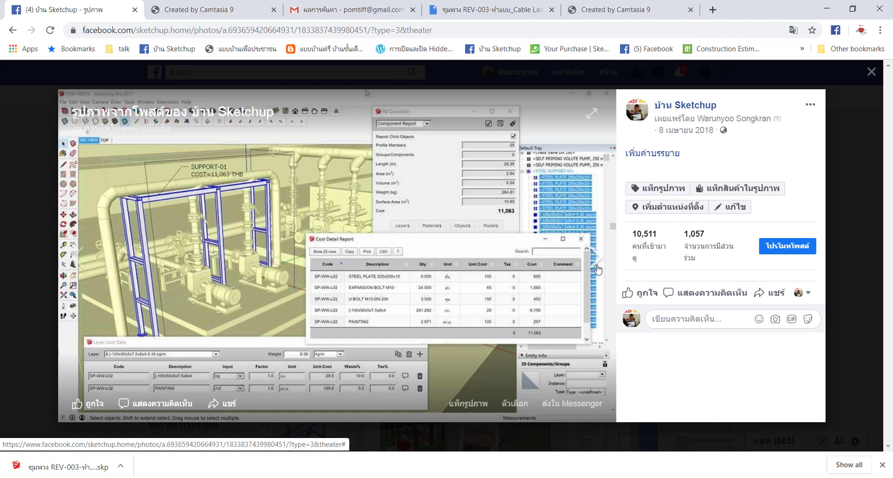
{"action": "left_click", "coordinate": [598, 270]}
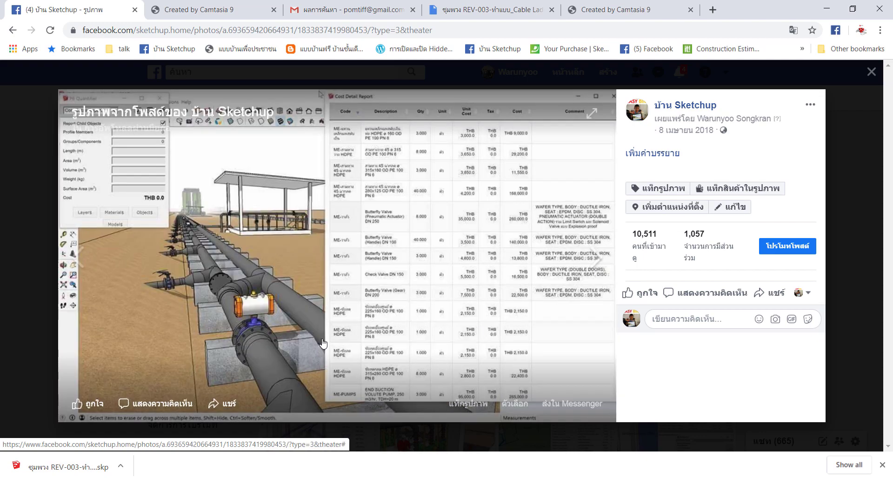
{"action": "left_click", "coordinate": [594, 266]}
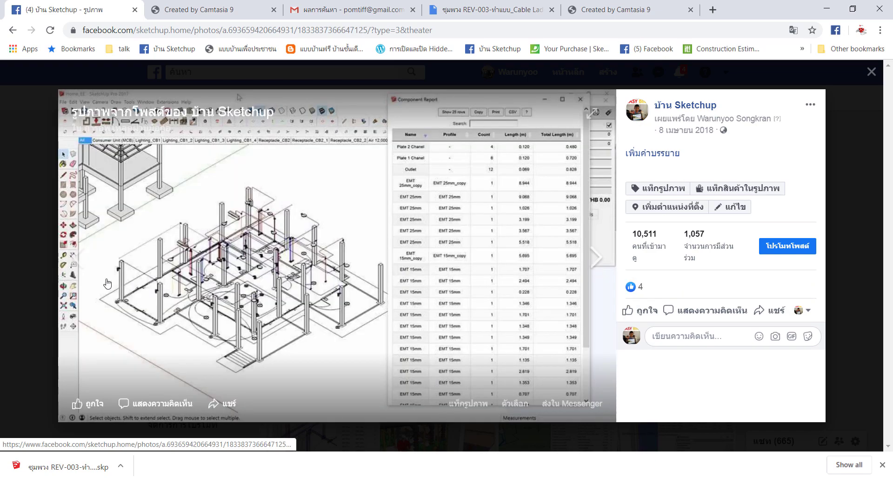
{"action": "left_click", "coordinate": [74, 263]}
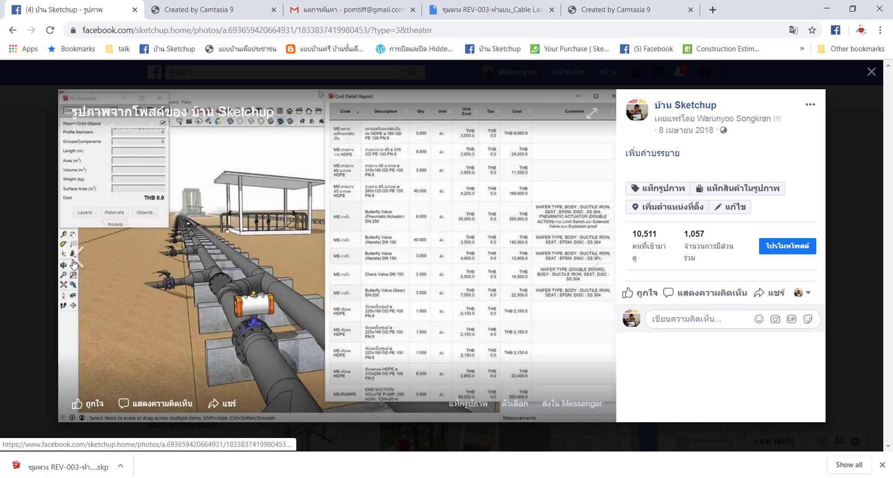